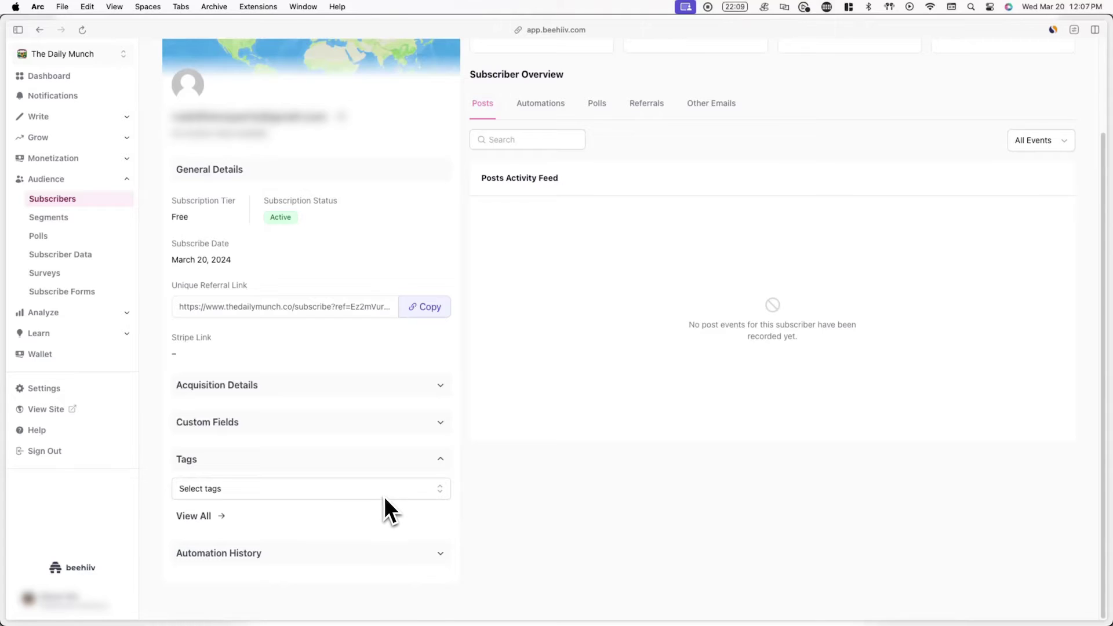
Step: Add the newsletter convention and family & friends tags to the subscriber, then choose a Subscriber Tags segment condition
left_click(383, 492)
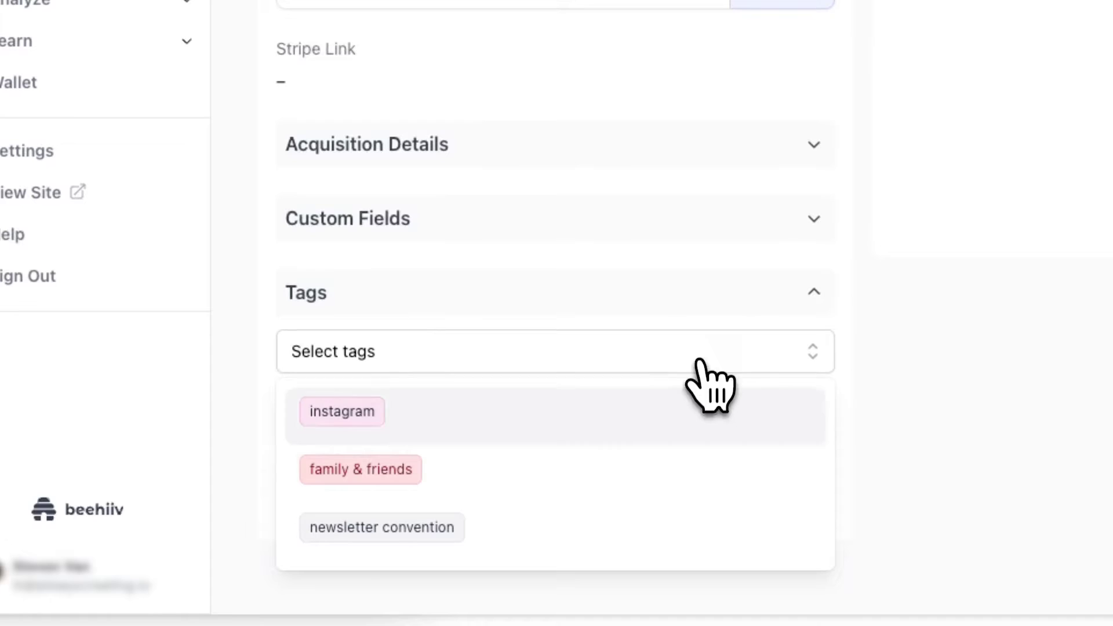
left_click(658, 527)
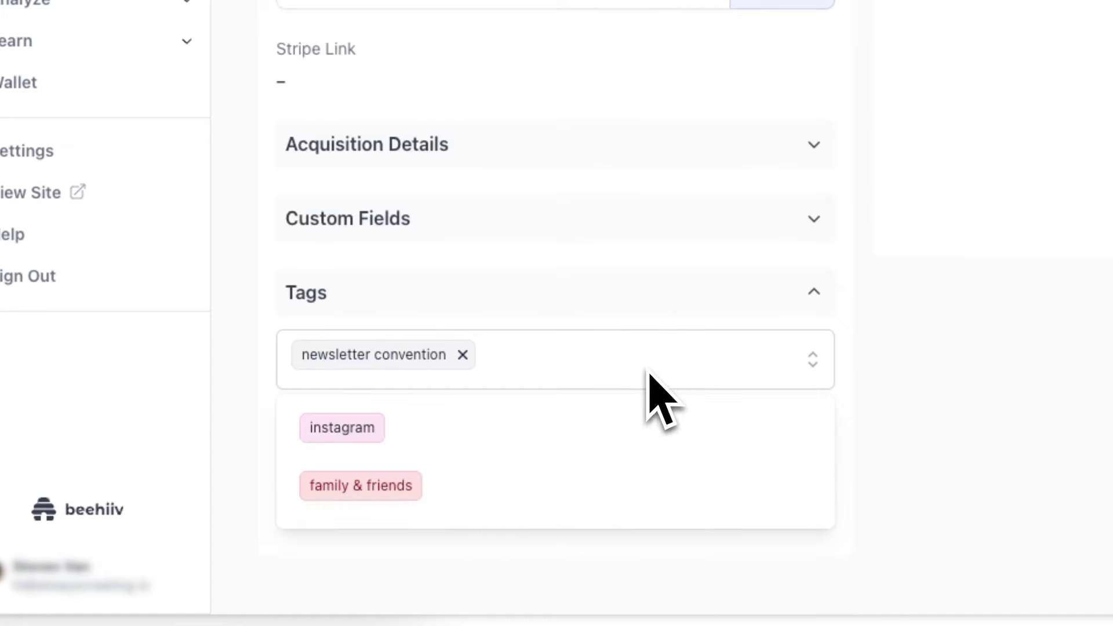
left_click(636, 485)
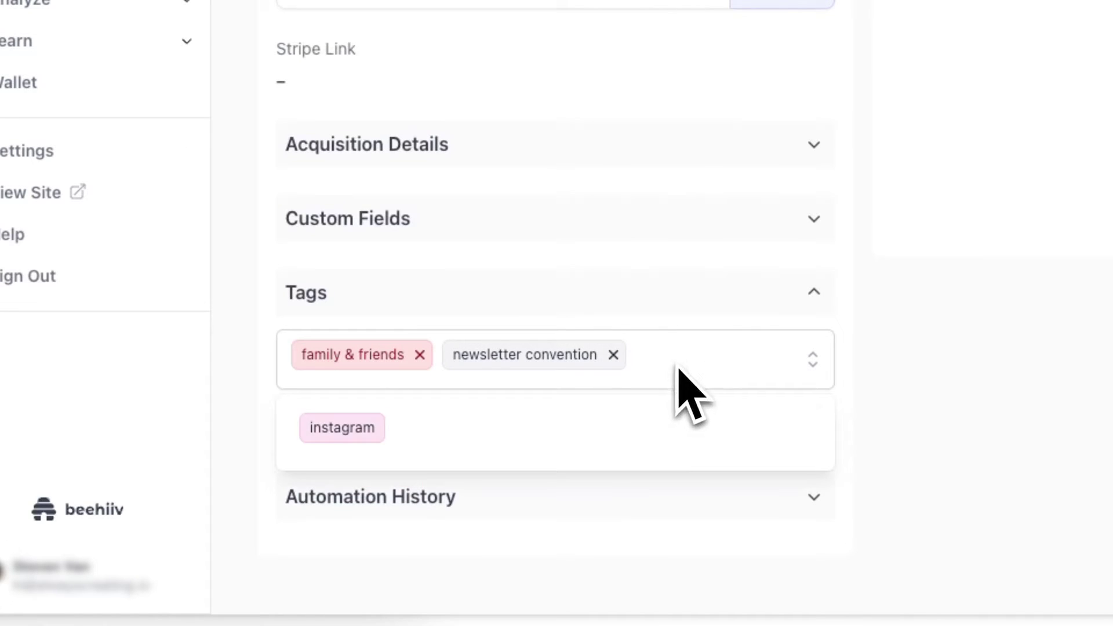
key("Escape")
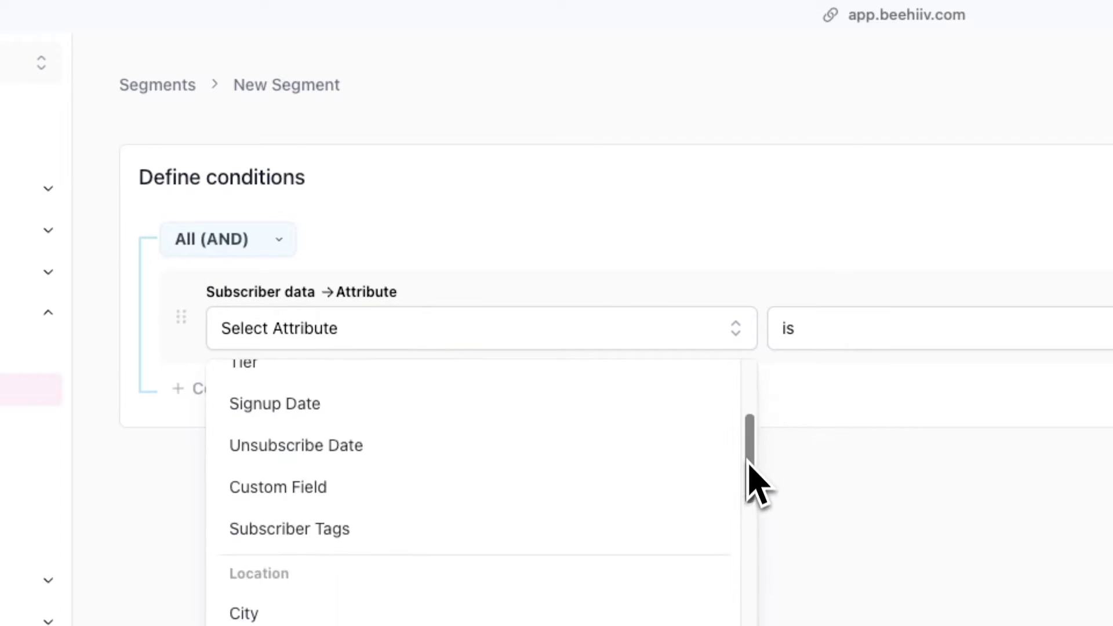
scroll(747, 461, "down", 2)
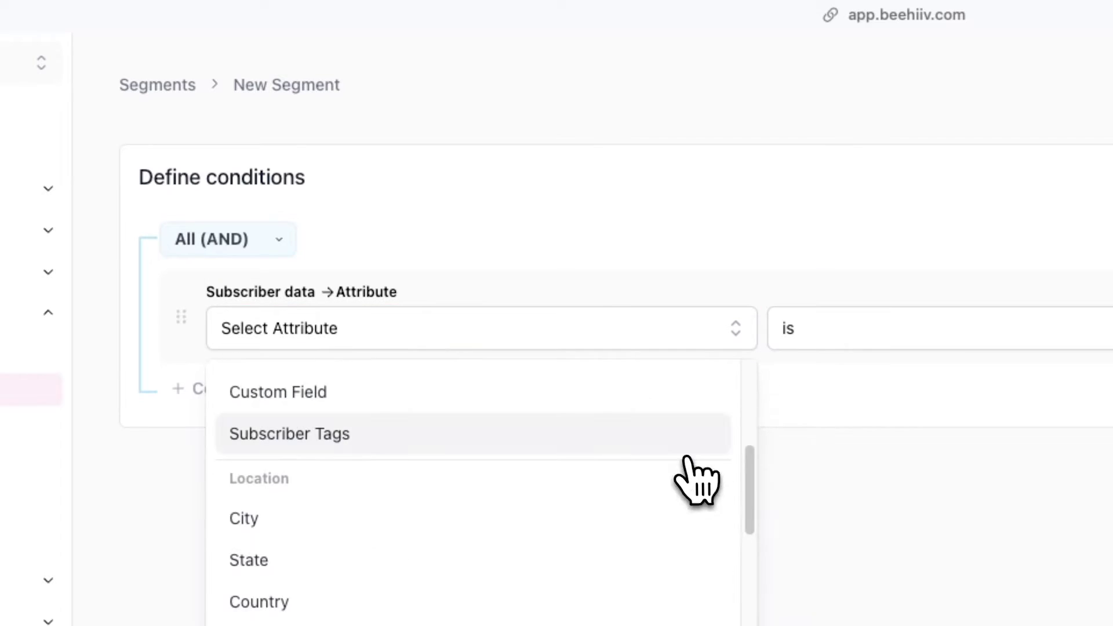
left_click(690, 440)
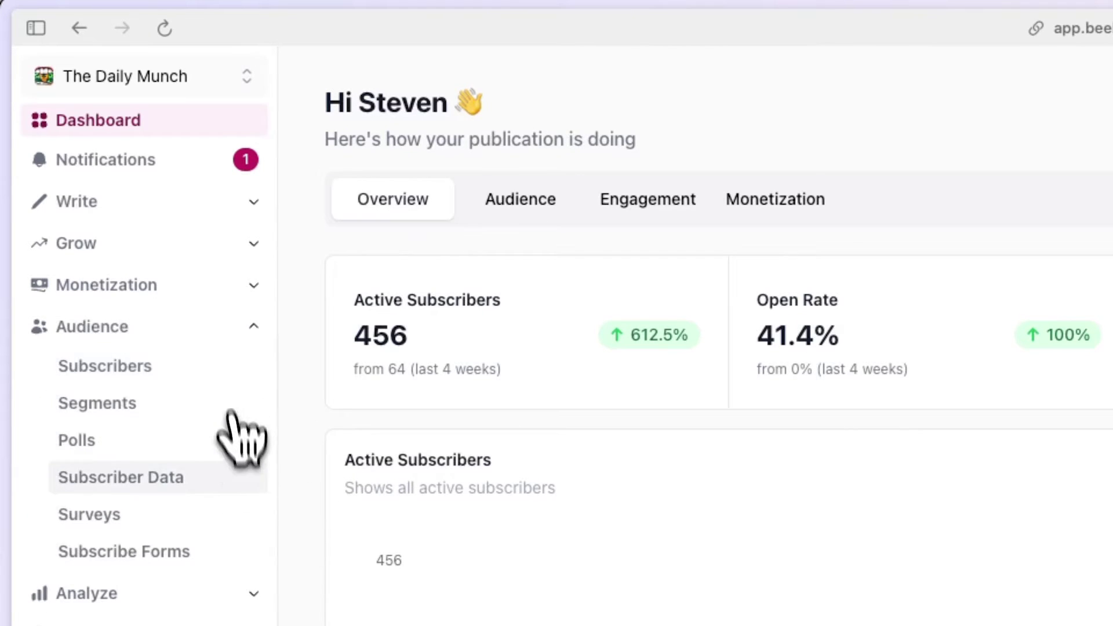
Step: On the Subscriber Data tags page, create a tag named 'Affiliates' with the colour Blue
left_click(241, 477)
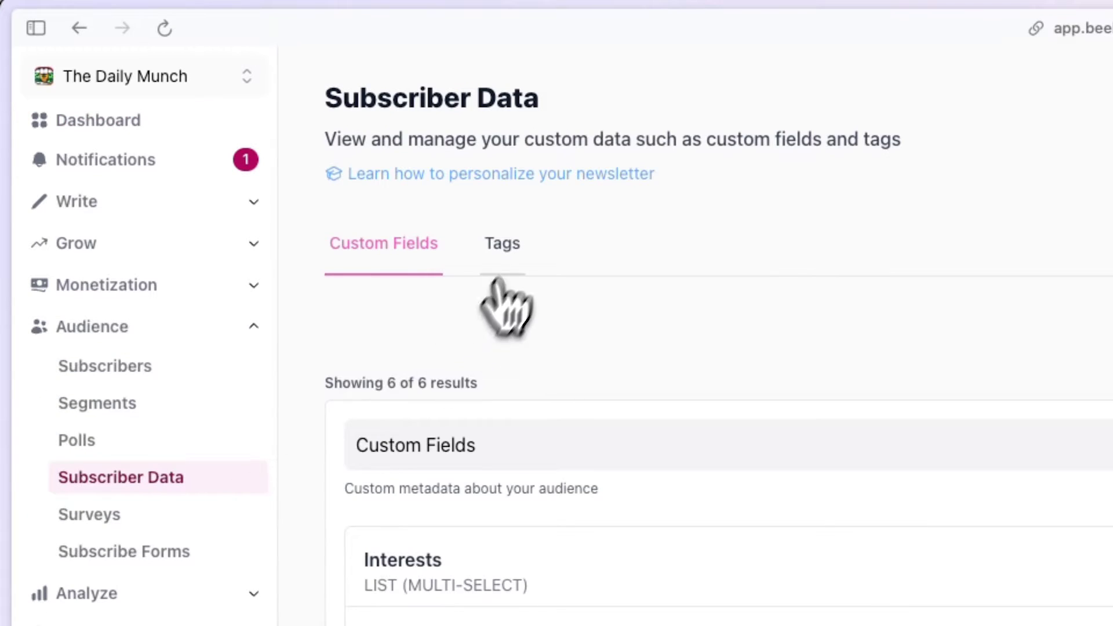
left_click(523, 240)
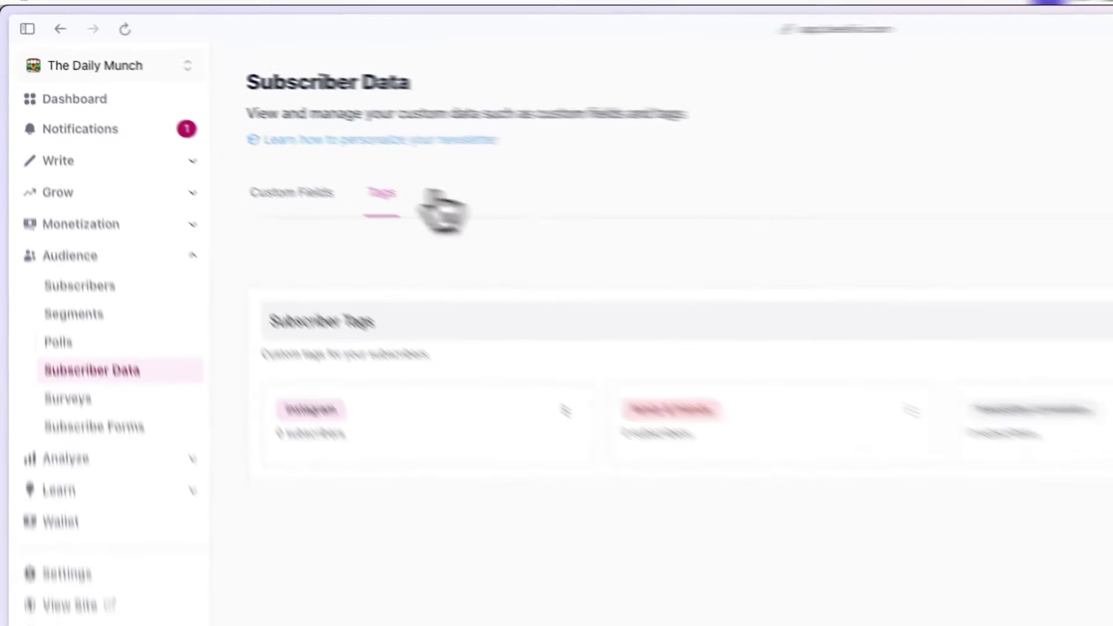
left_click(1061, 176)
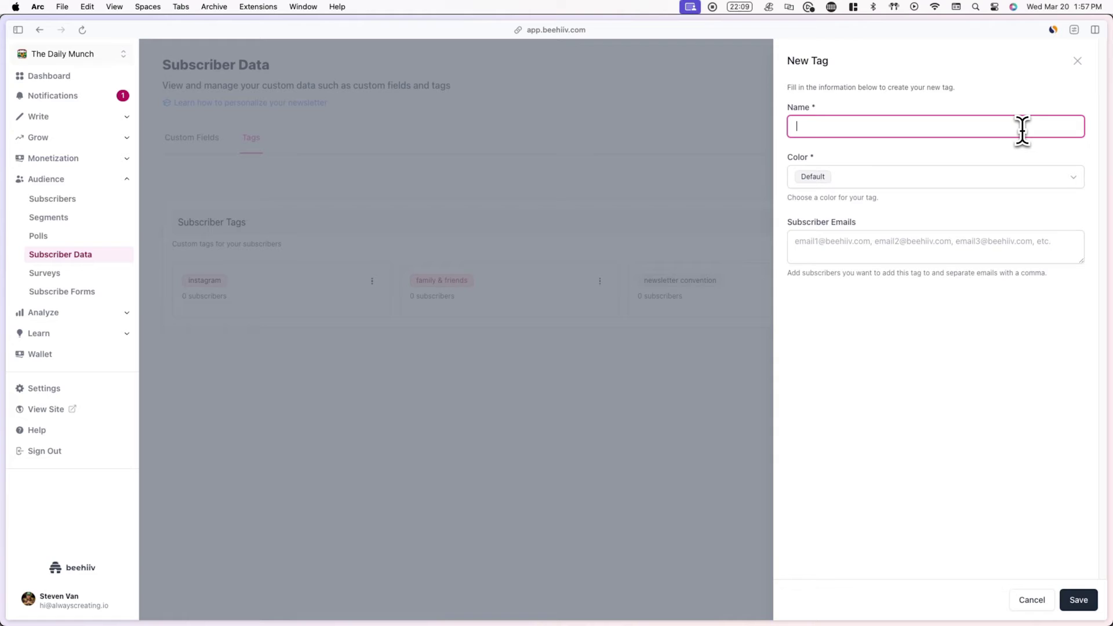
type("Affiliat")
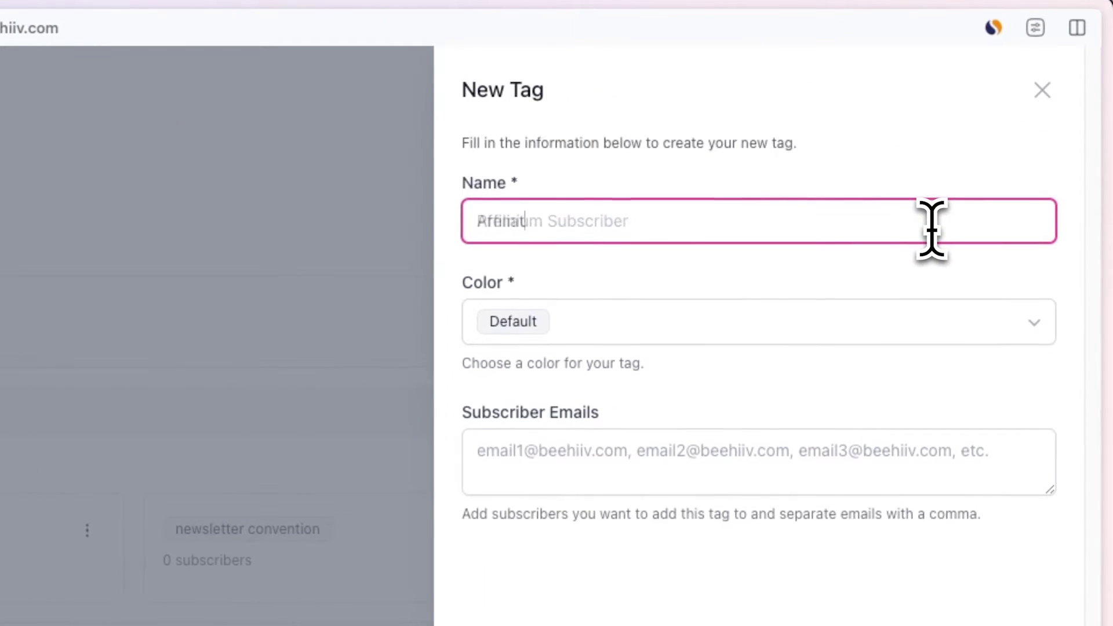
left_click(1019, 309)
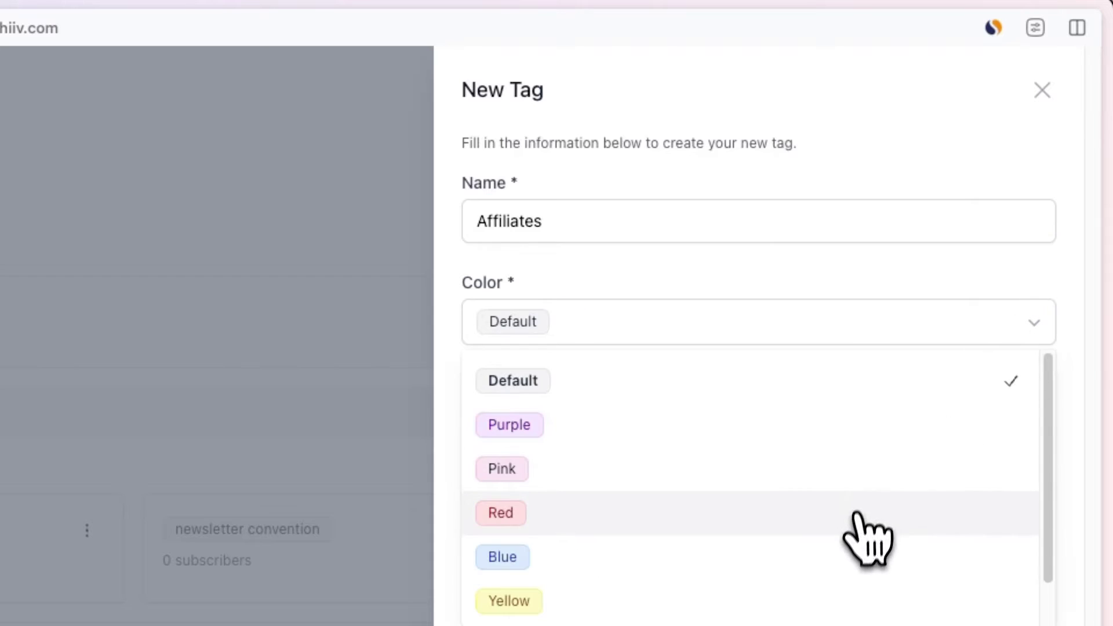
left_click(850, 555)
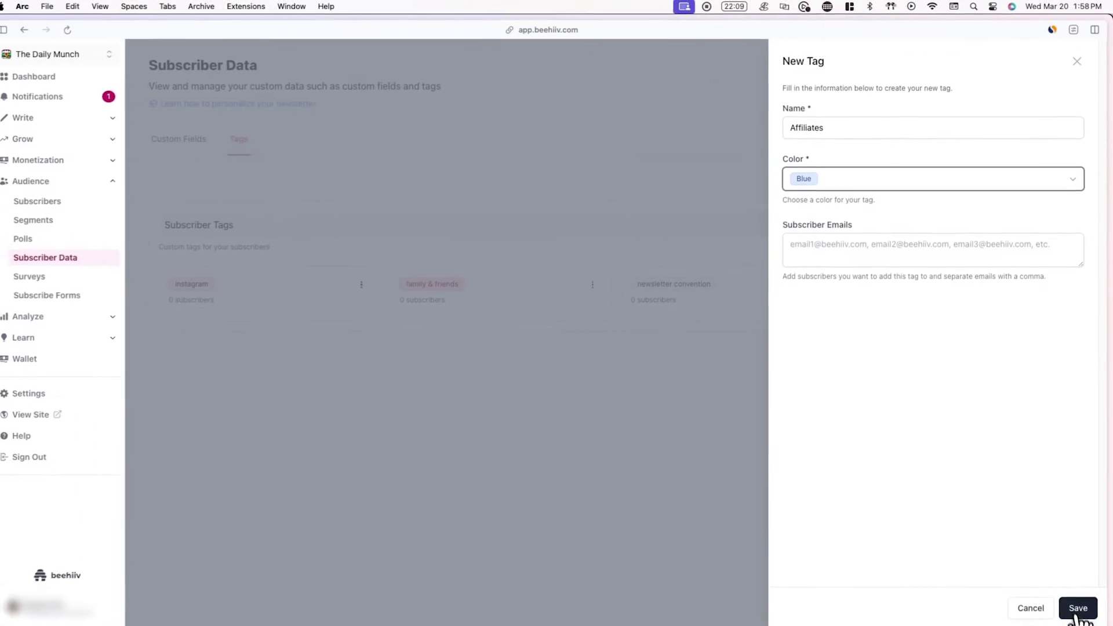
left_click(1077, 611)
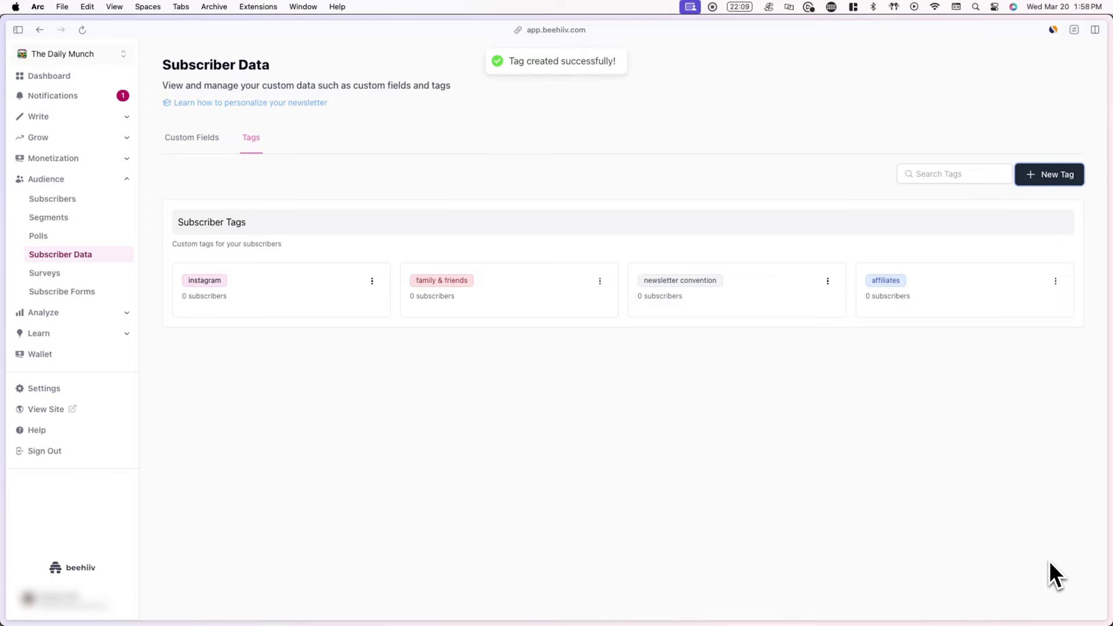
Step: Check the affiliates tag's subscriber count, then the Tags column beside subscribers in the list
left_click_drag(918, 303, 868, 297)
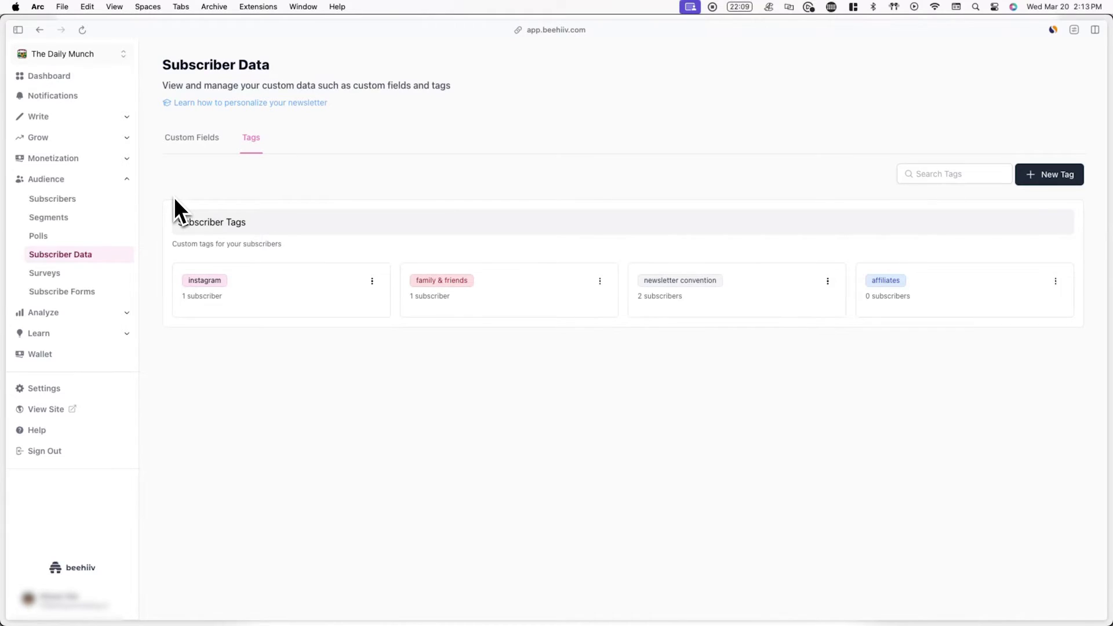
left_click(121, 201)
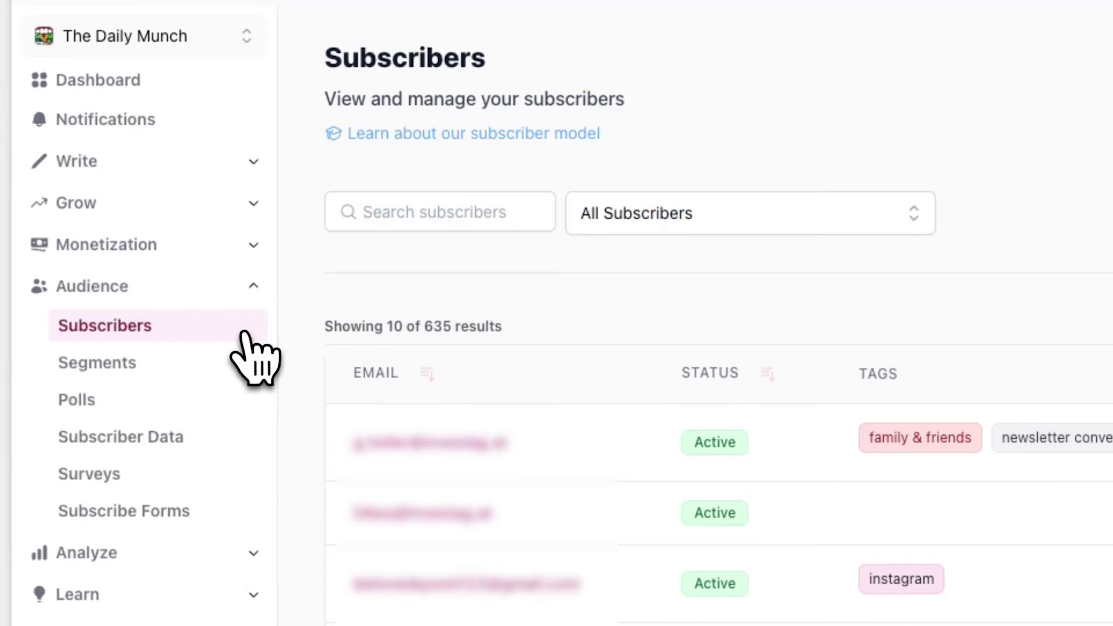
left_click_drag(869, 437, 1112, 439)
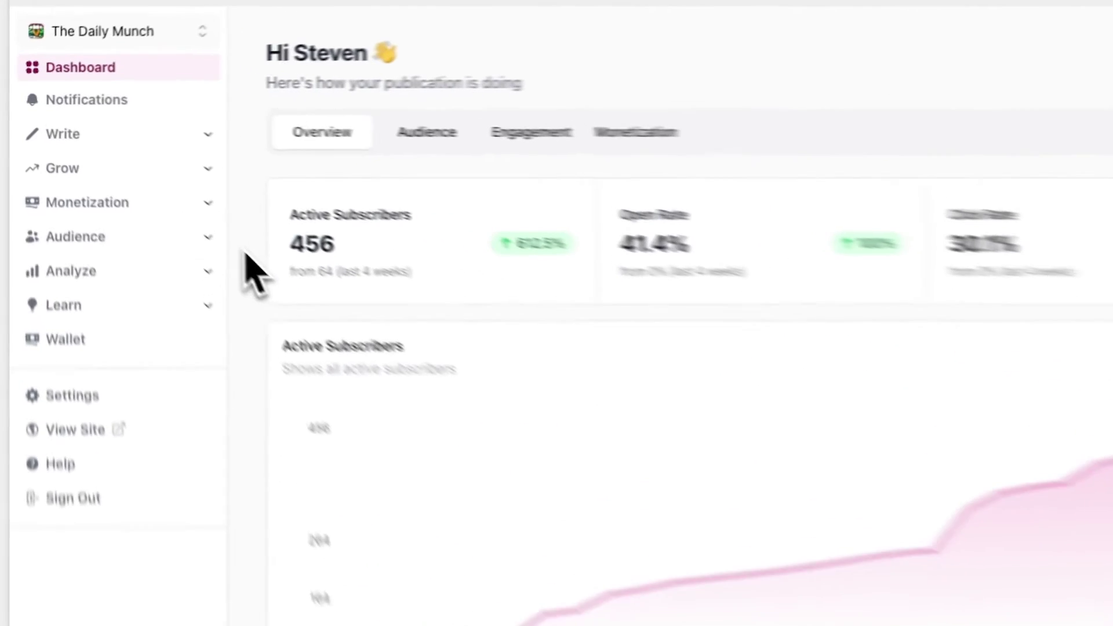
Step: Create a Dynamic segment named 'Affiliates' from Segments and proceed to Define conditions
left_click(124, 176)
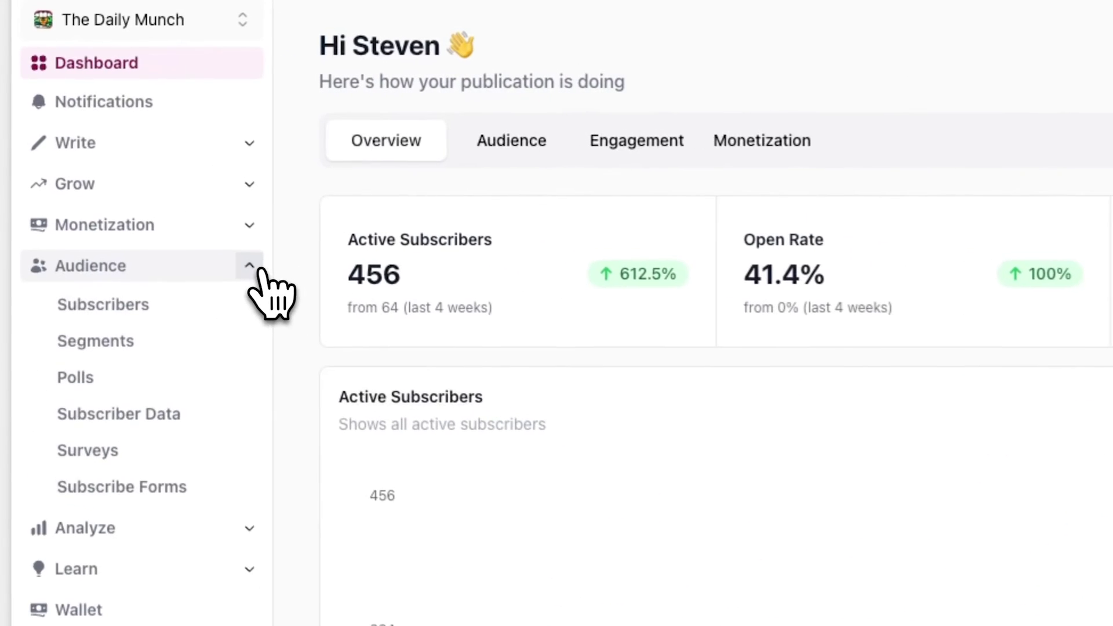
left_click(262, 346)
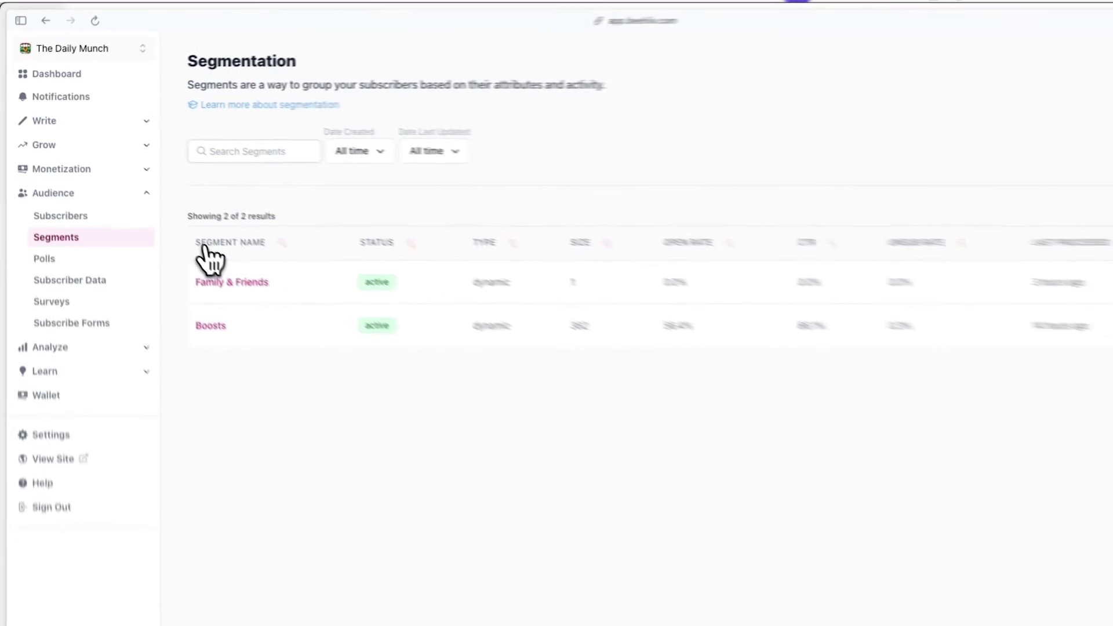
left_click(998, 73)
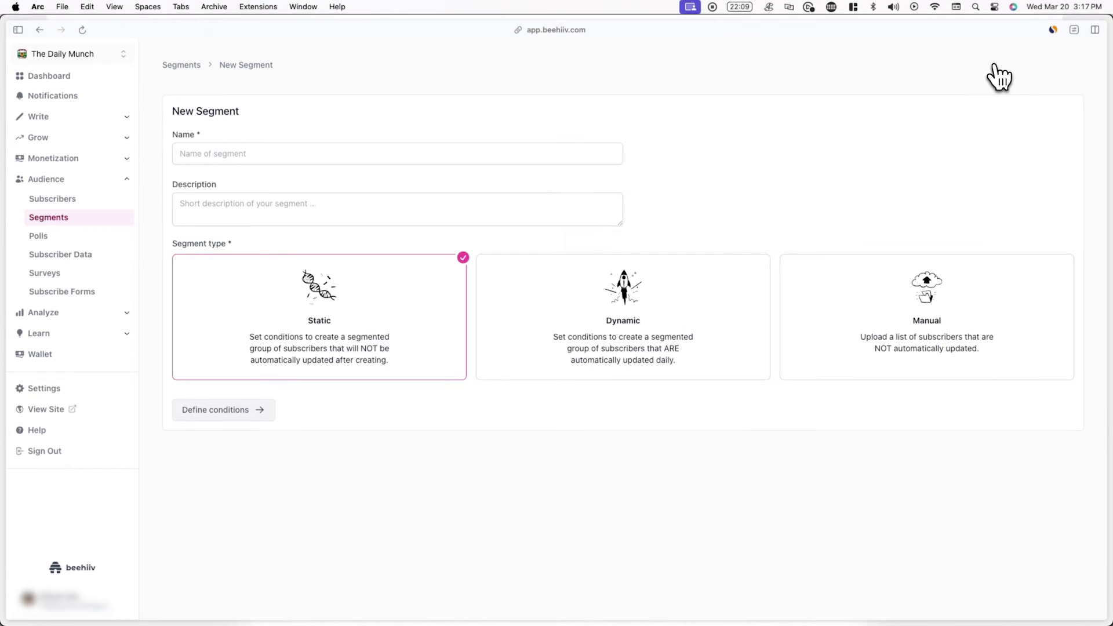
left_click(563, 160)
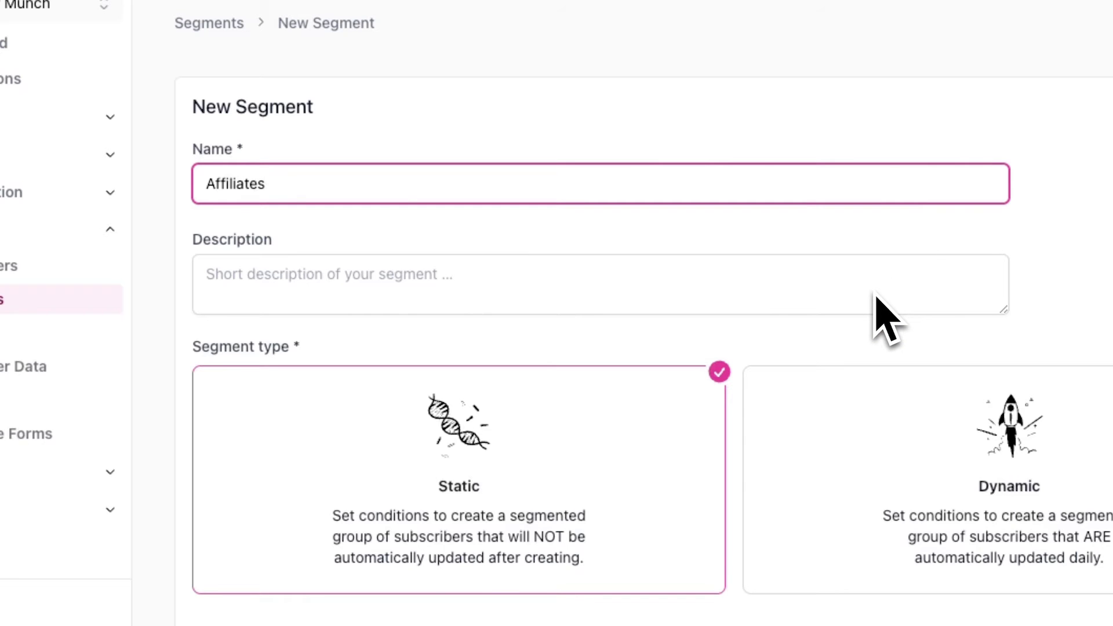
left_click(909, 398)
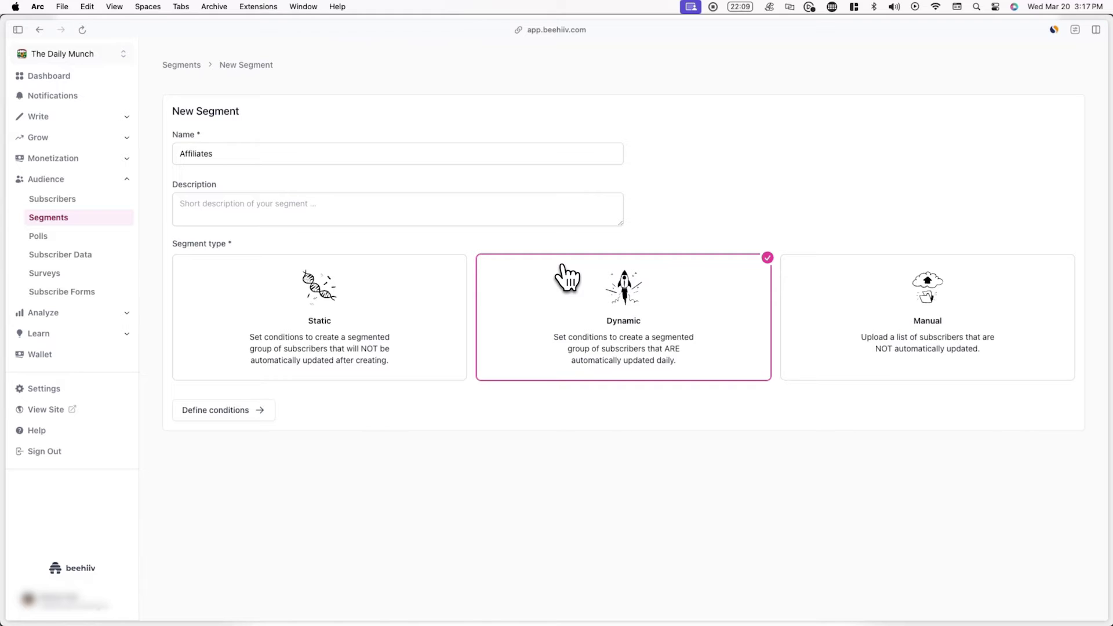
left_click(290, 413)
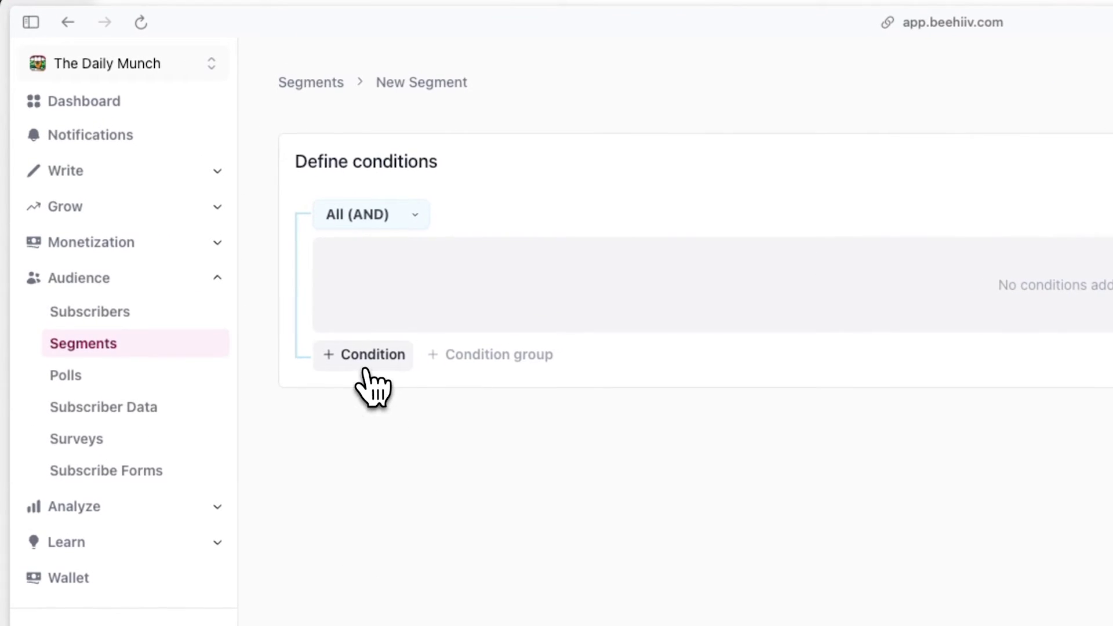
Step: Add a subscriber-attribute condition: Embed Source was the Affiliate Sign-Up form
left_click(364, 365)
left_click(406, 436)
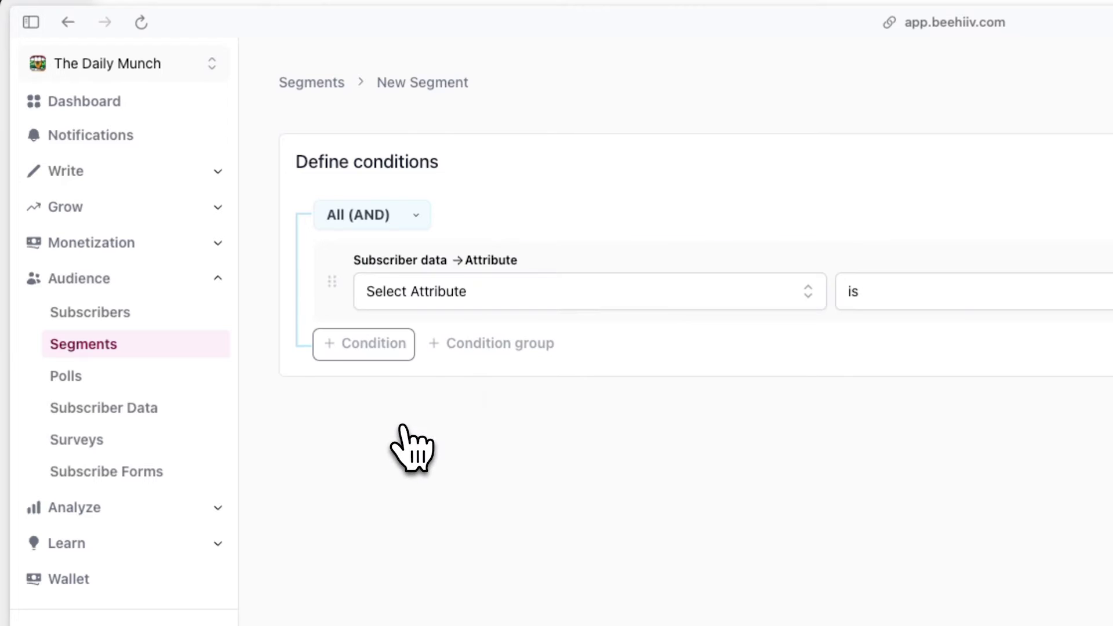
left_click(463, 308)
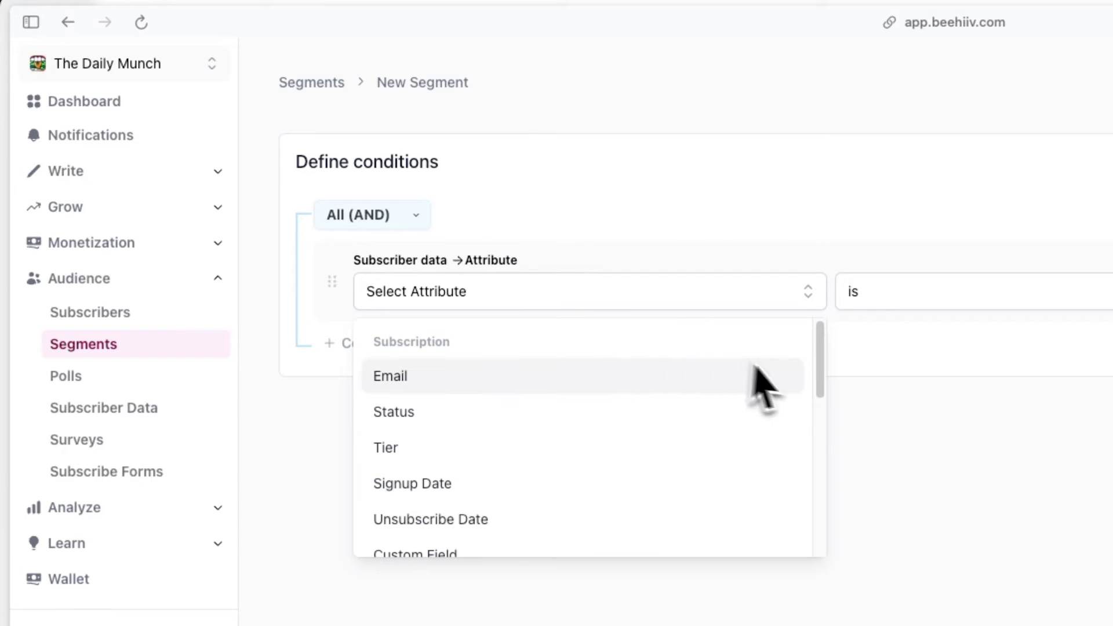
scroll(824, 527, "down", 10)
left_click(759, 539)
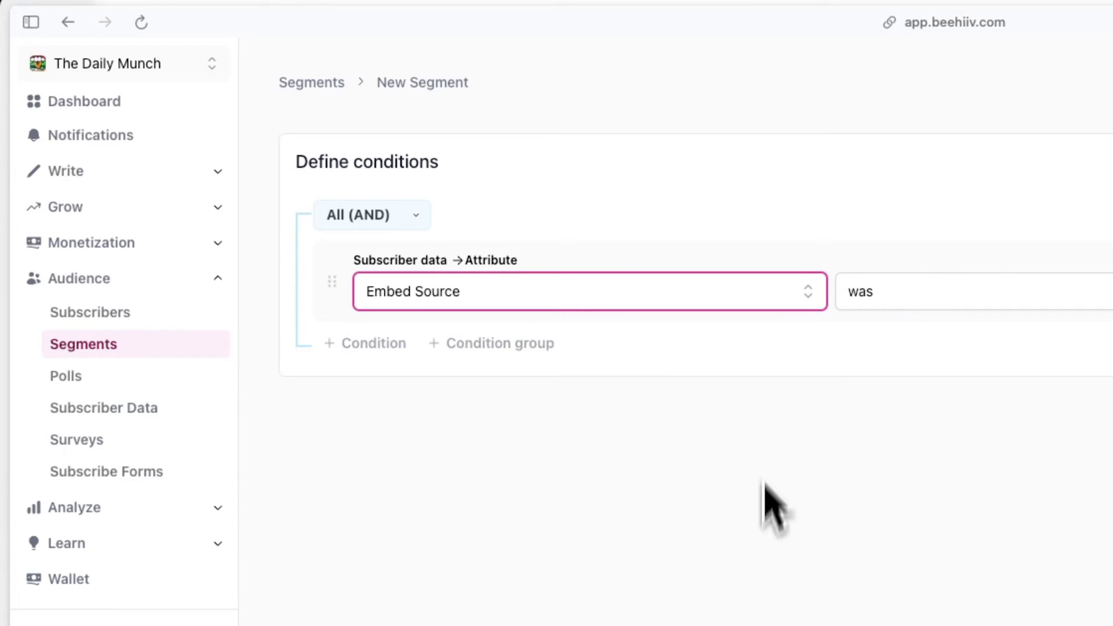
left_click(618, 300)
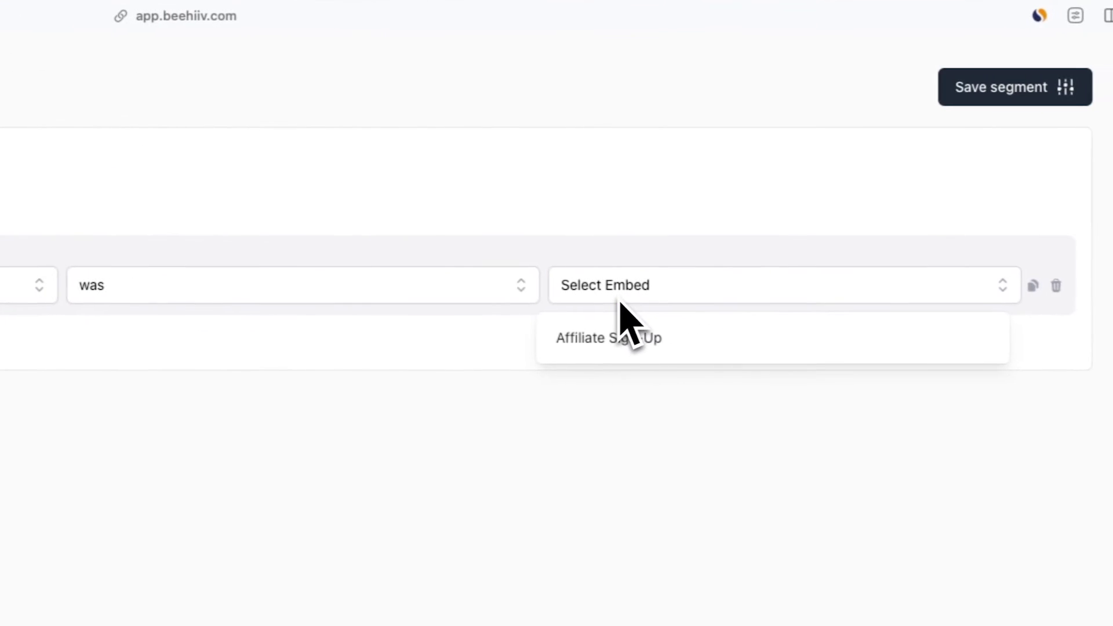
left_click(609, 336)
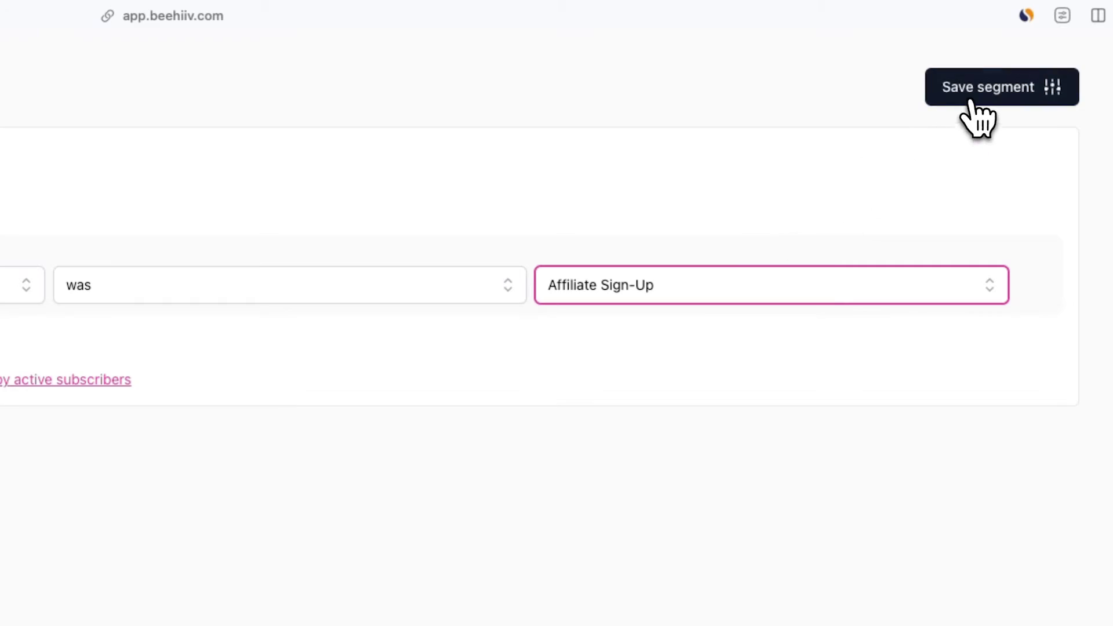
Step: Save the Affiliates segment, which opens its overview showing 0 subscribers
left_click(971, 102)
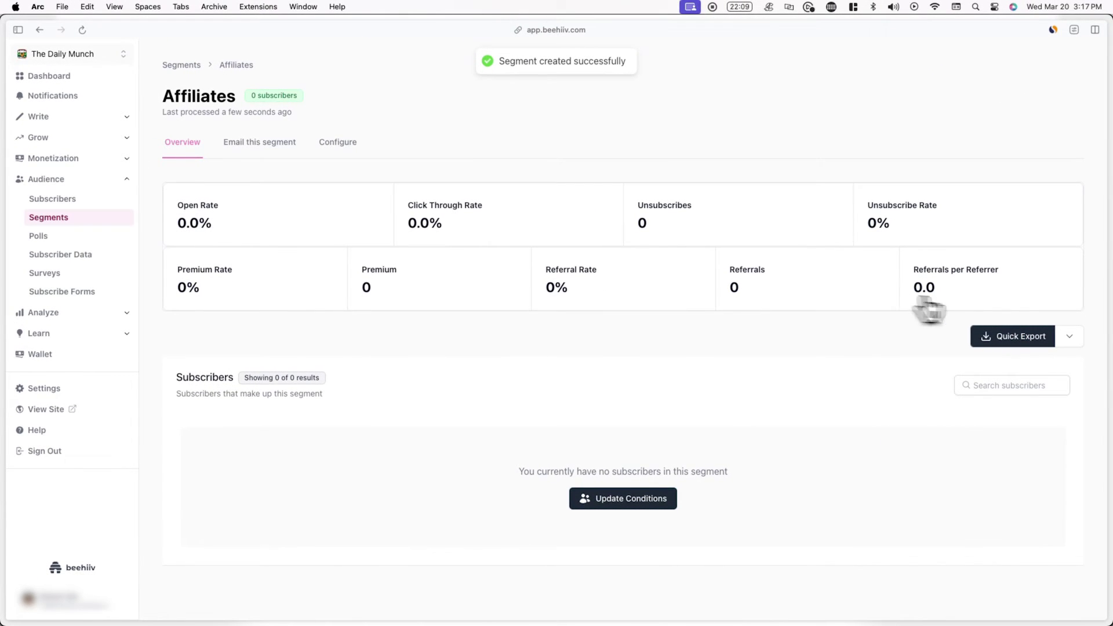
Step: Use Apply Tags to Subscribers from the Quick Export menu to add the affiliates tag
left_click(1069, 337)
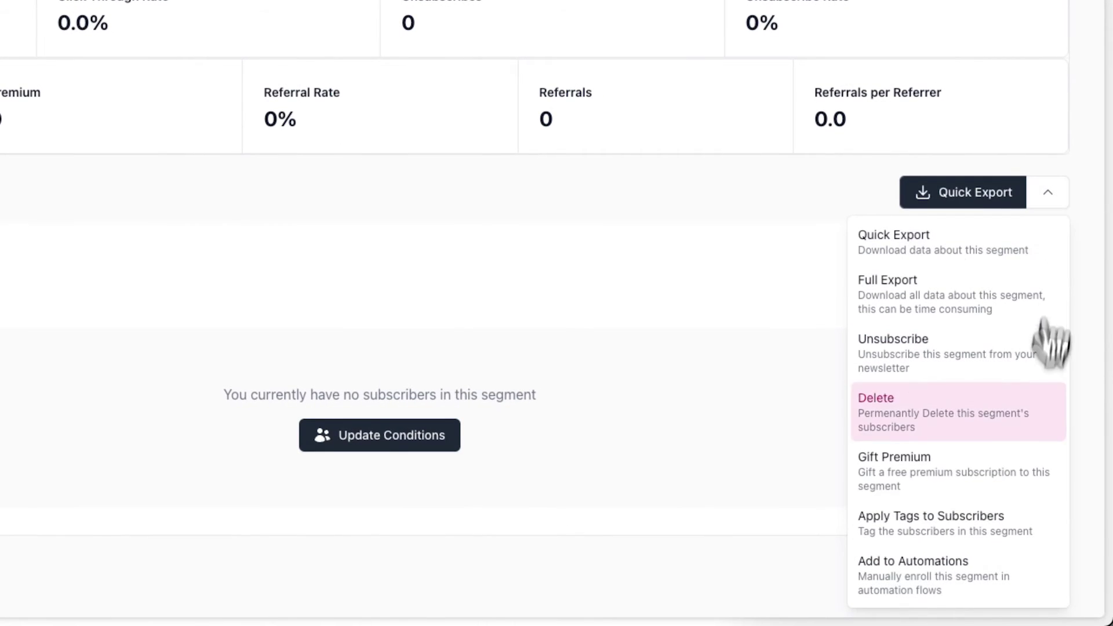
left_click(945, 522)
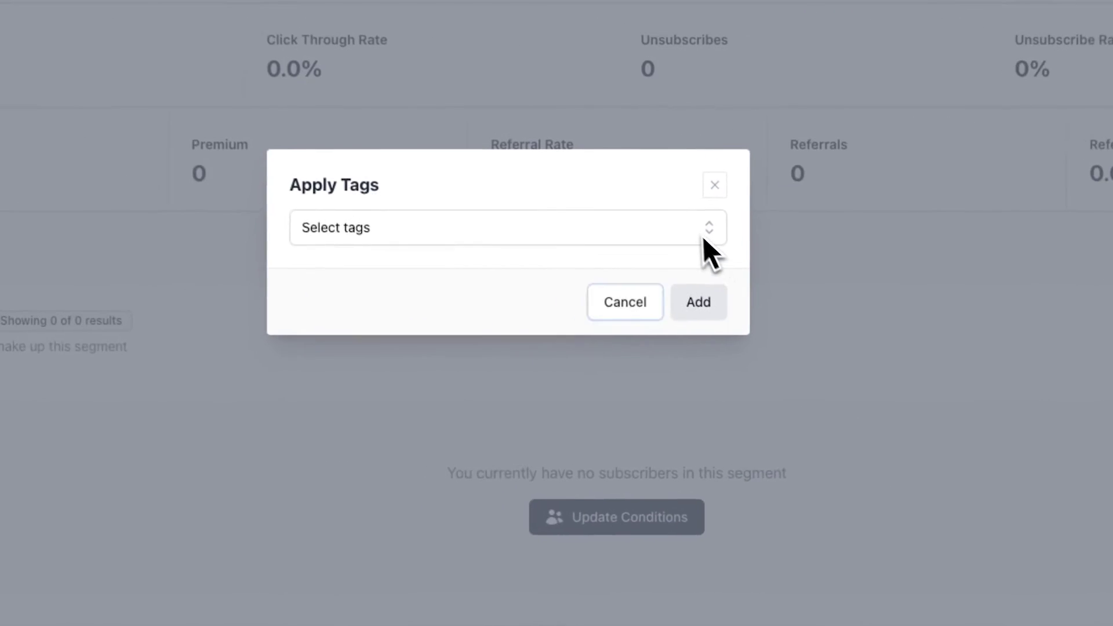
left_click(464, 169)
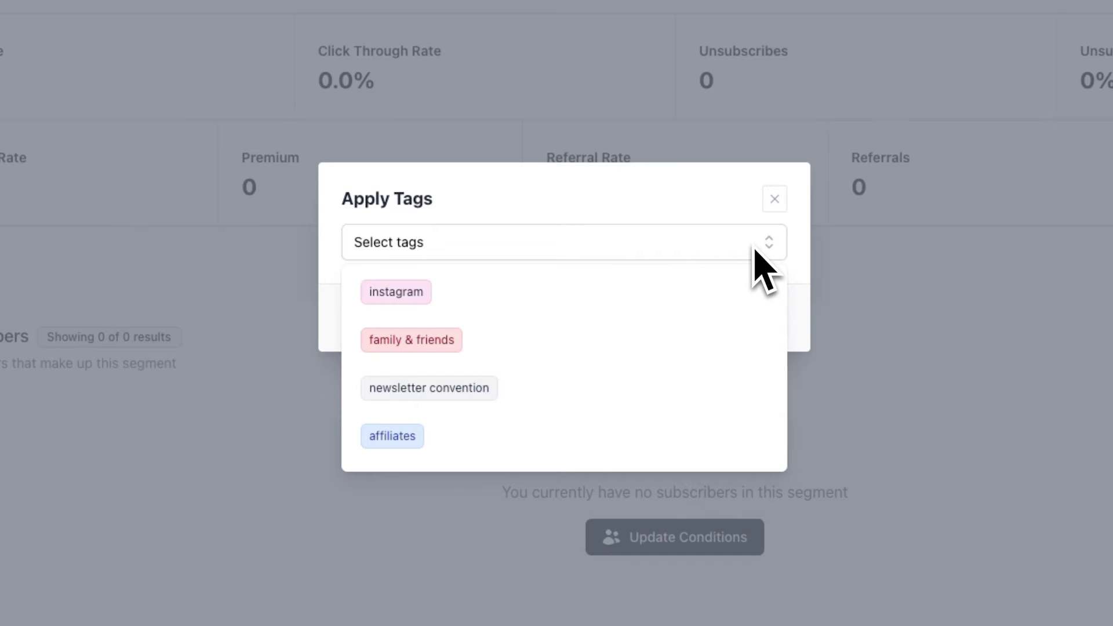
left_click(720, 429)
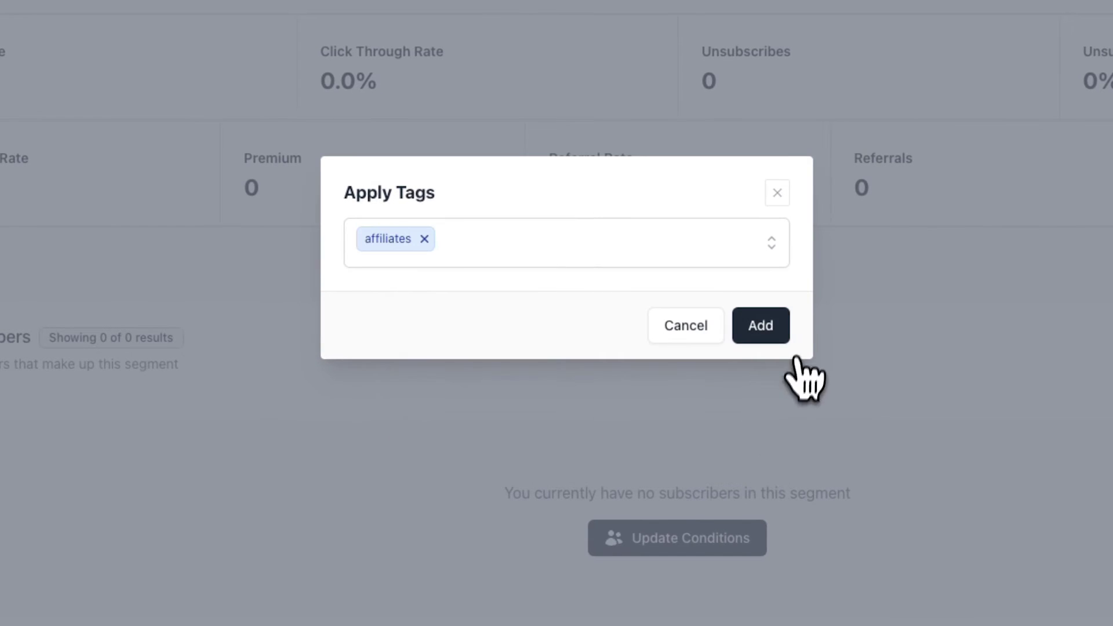
left_click(774, 330)
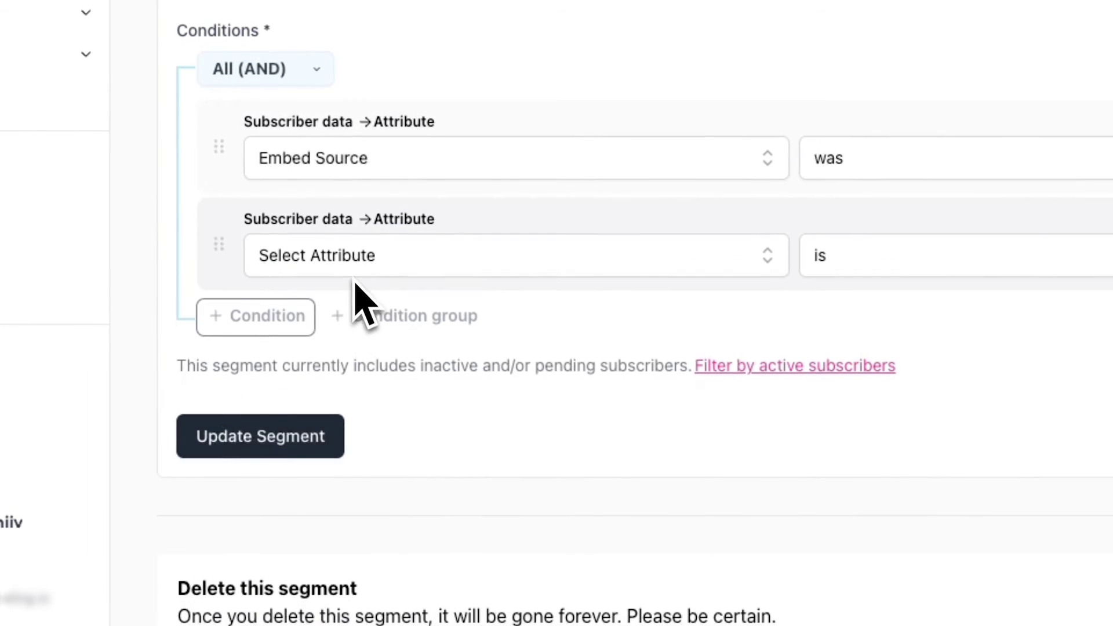
Step: Set the second condition to Subscriber Tags includes affiliates
left_click(374, 271)
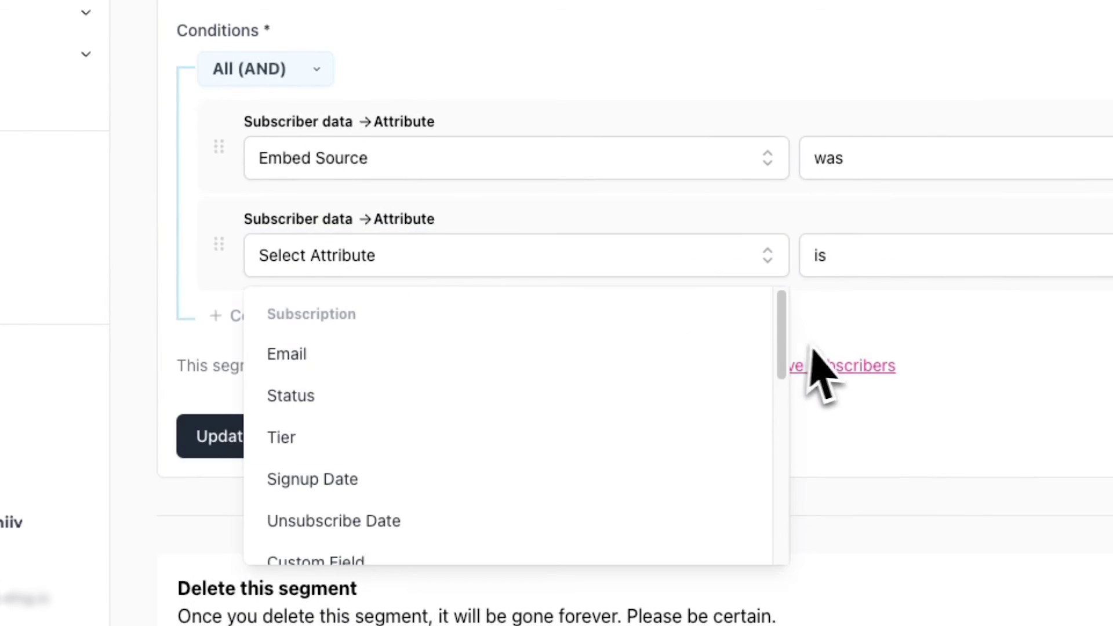
scroll(783, 405, "down", 1)
left_click(589, 432)
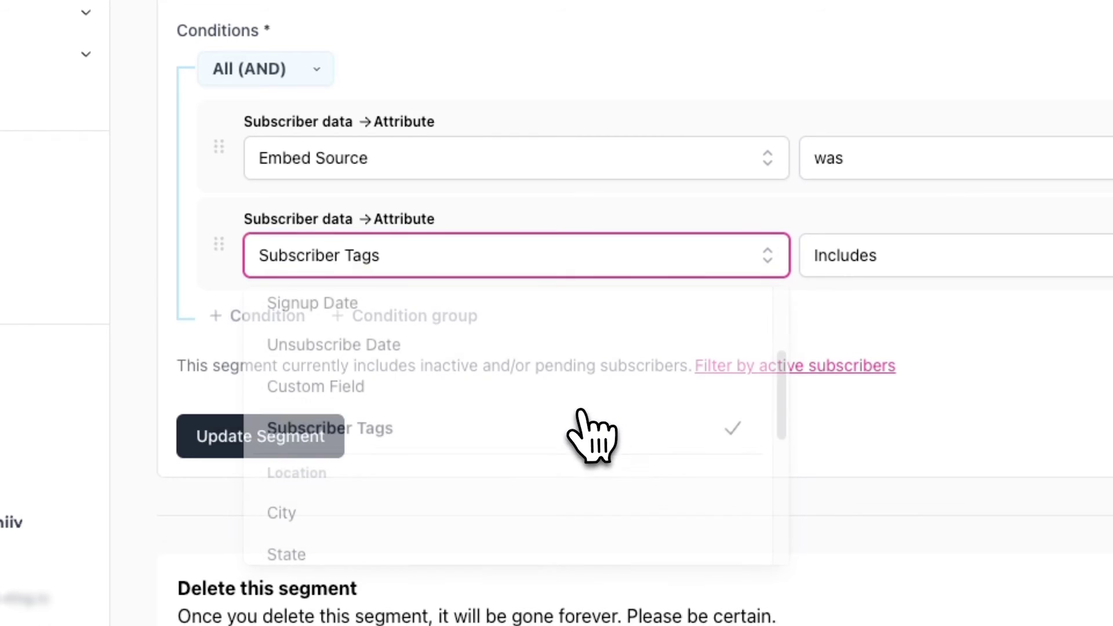
left_click(826, 258)
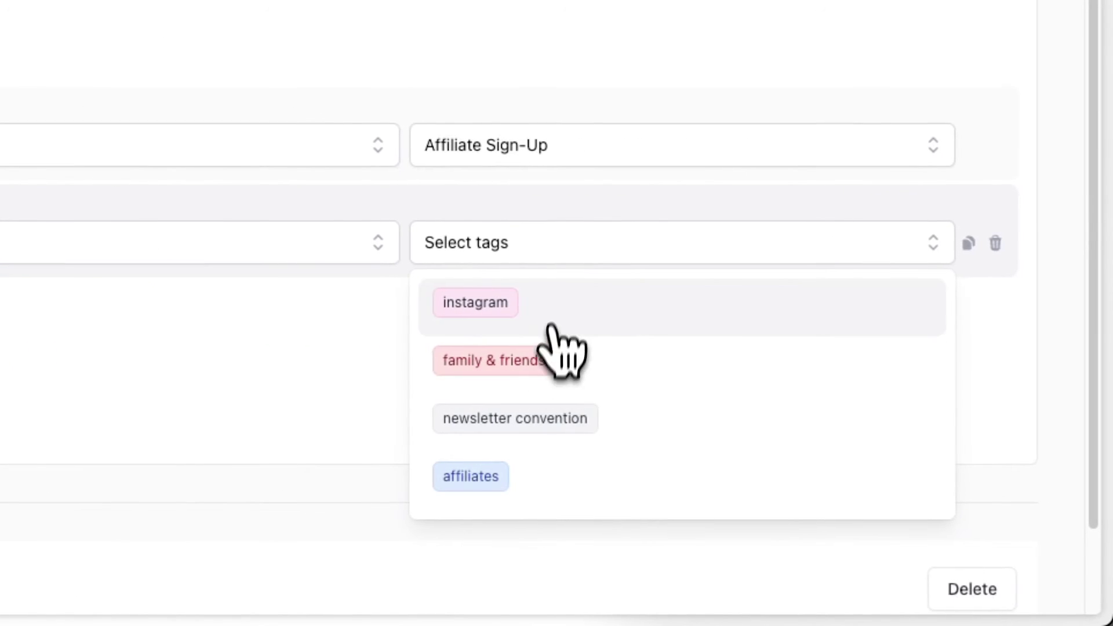
left_click(600, 472)
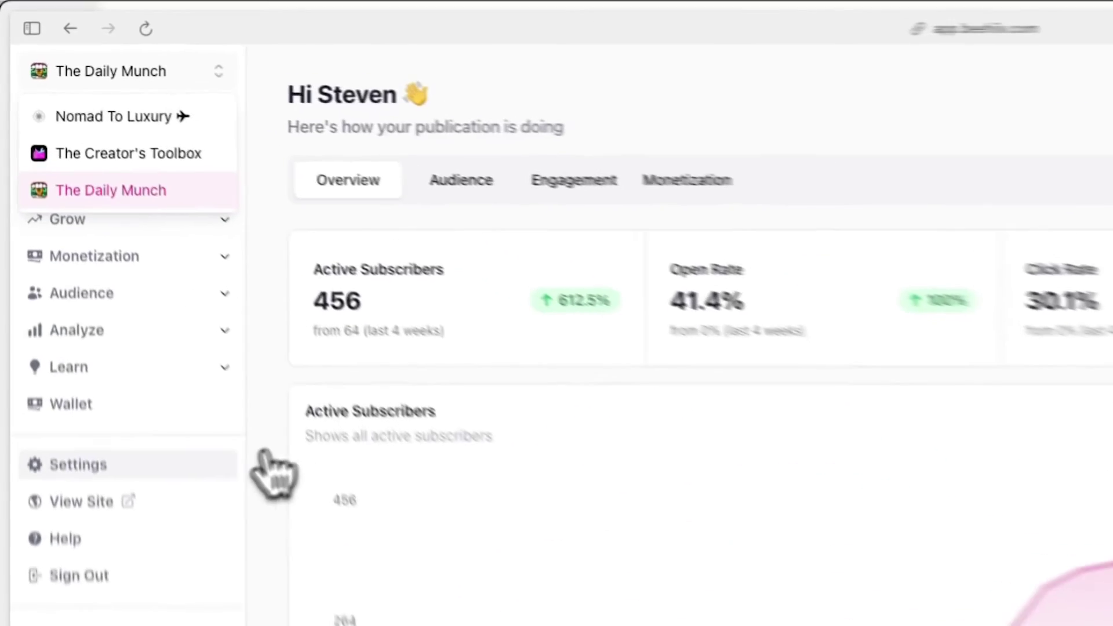
Step: Start a new import under Publication settings with Apply Subscriber Tags set to affiliates
left_click(45, 273)
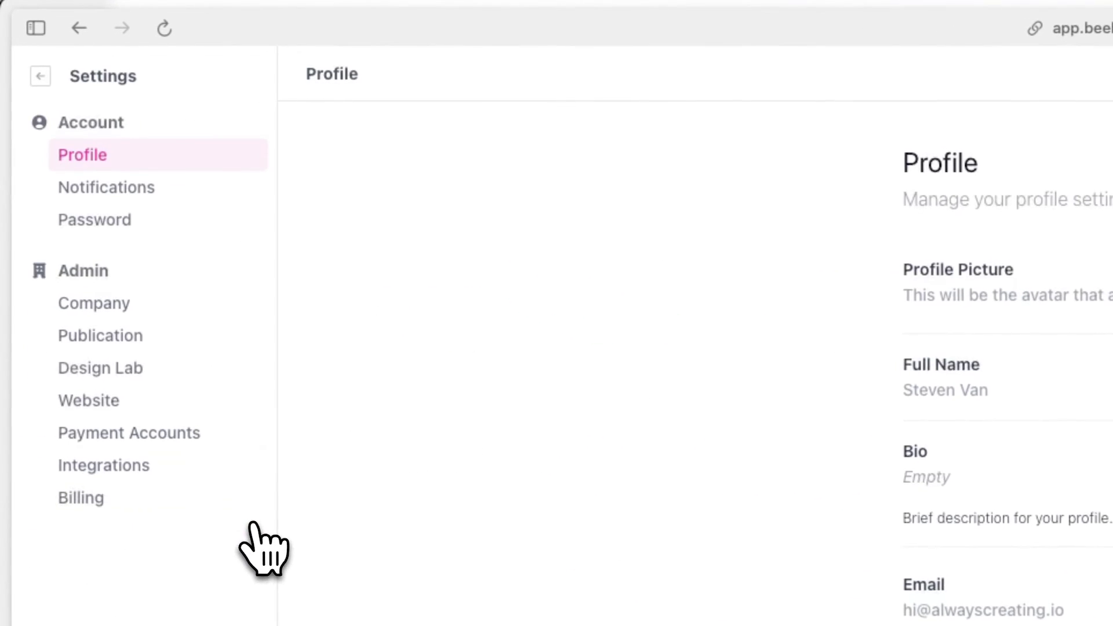
left_click(249, 339)
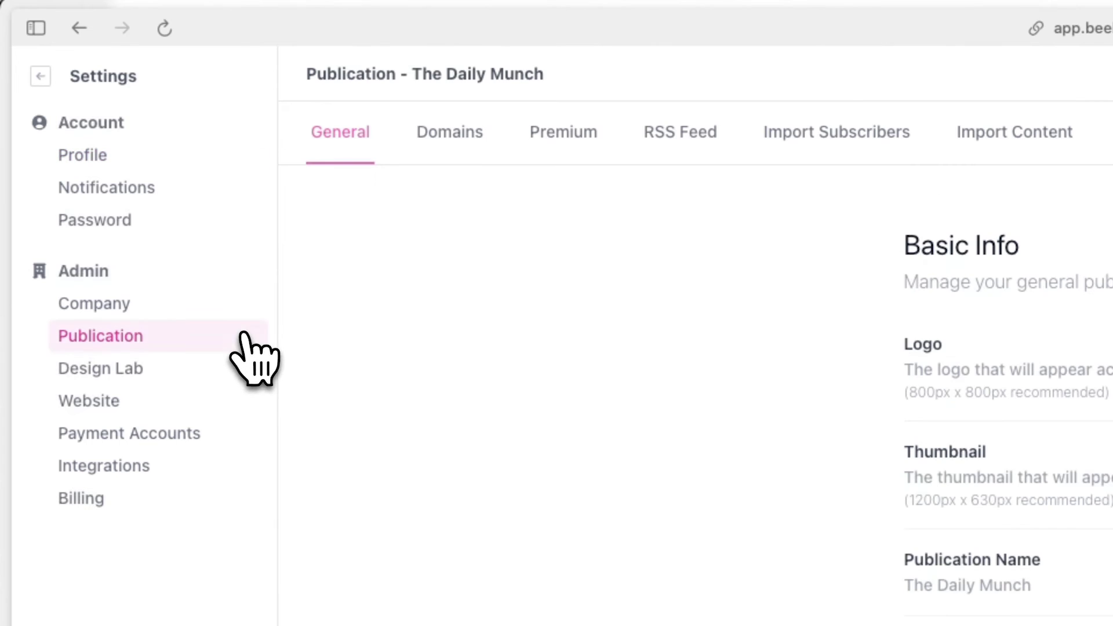
left_click(787, 163)
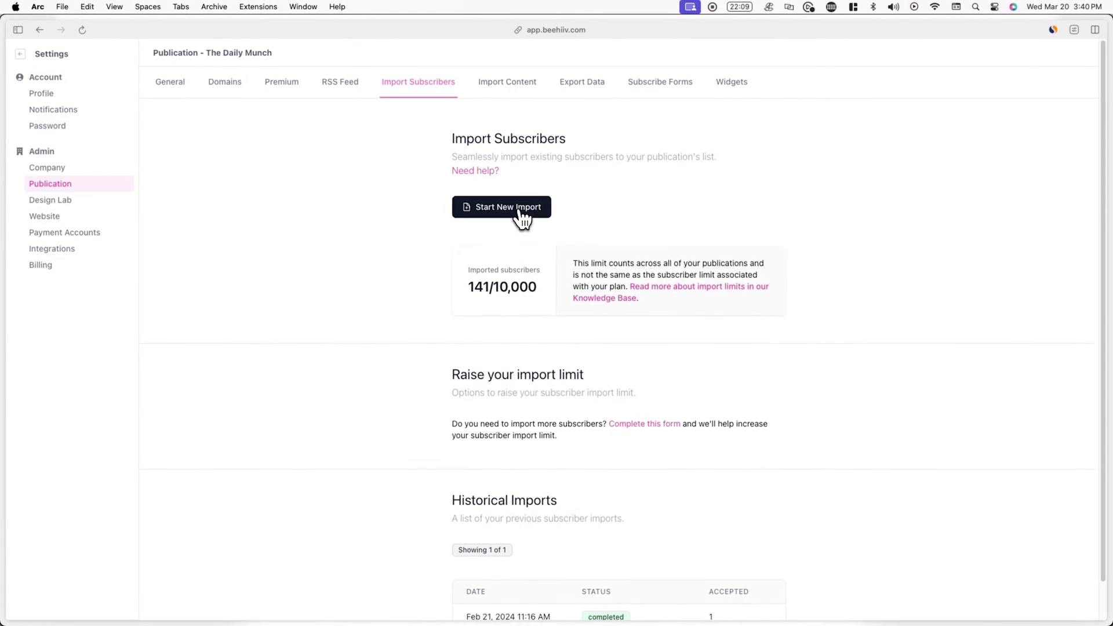
left_click(523, 218)
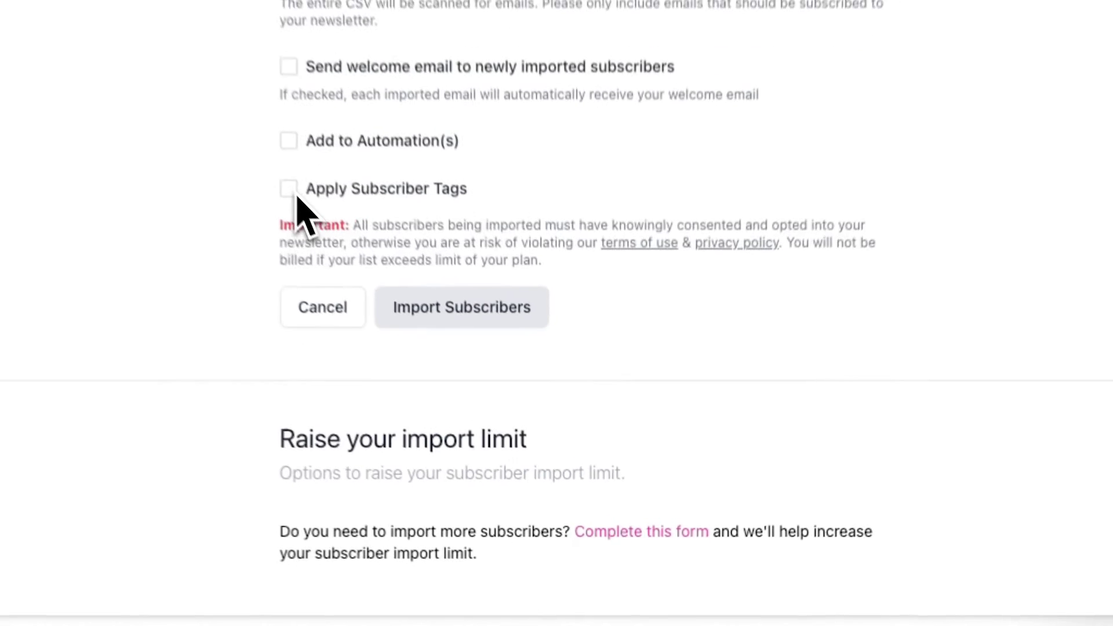
left_click(457, 393)
left_click(483, 415)
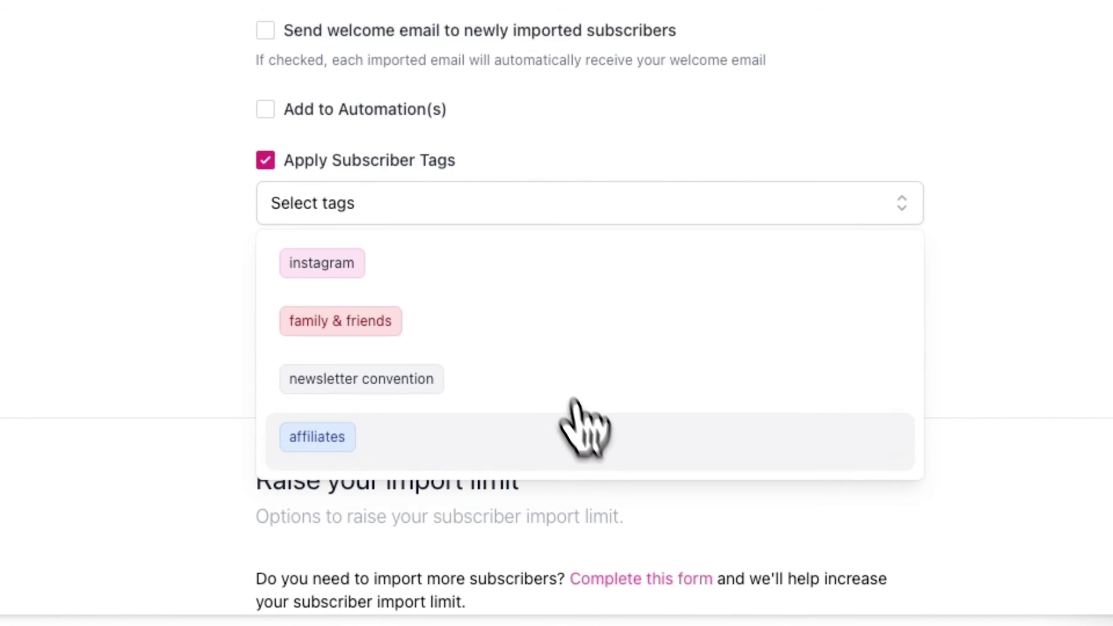
left_click(601, 438)
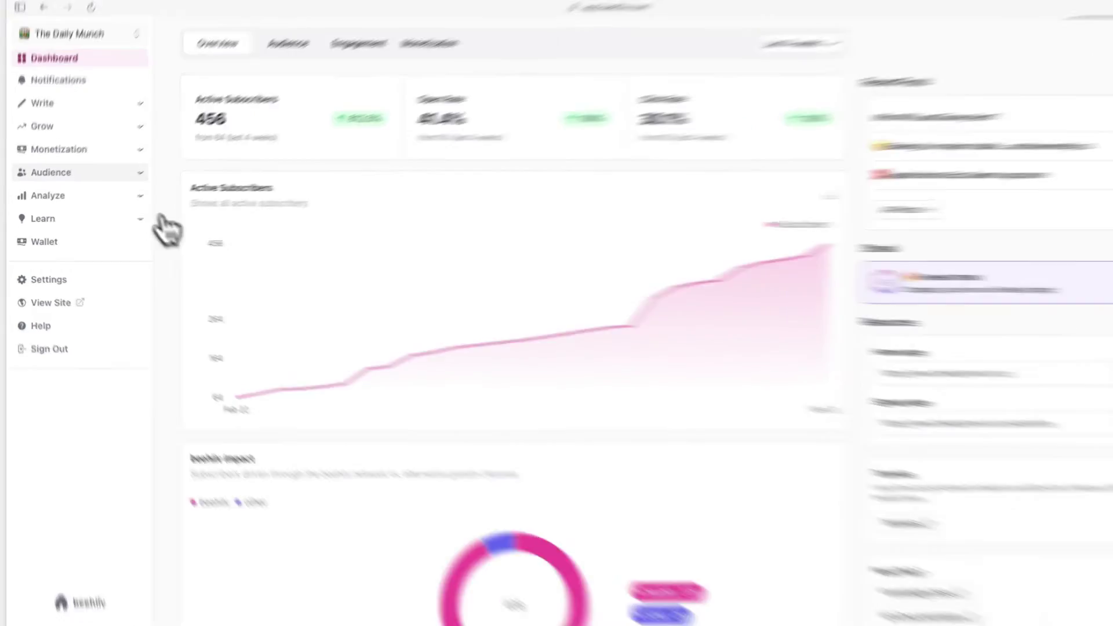
Step: Open the first subscriber's profile from the Subscribers list and expand its Tags section
left_click(161, 228)
left_click(228, 159)
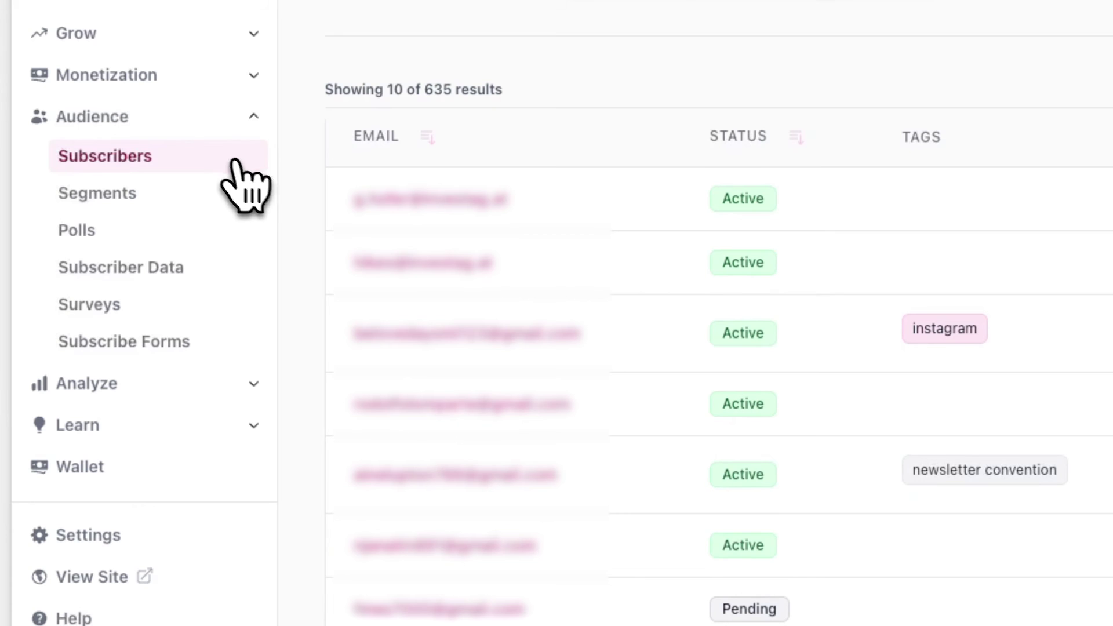
left_click(387, 208)
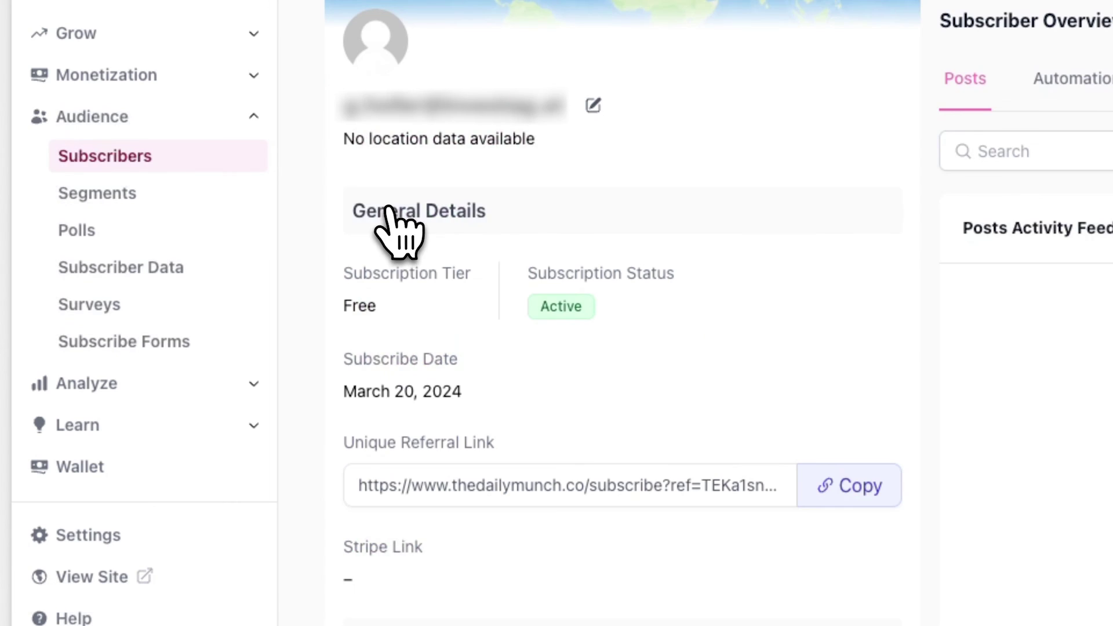
left_click(733, 408)
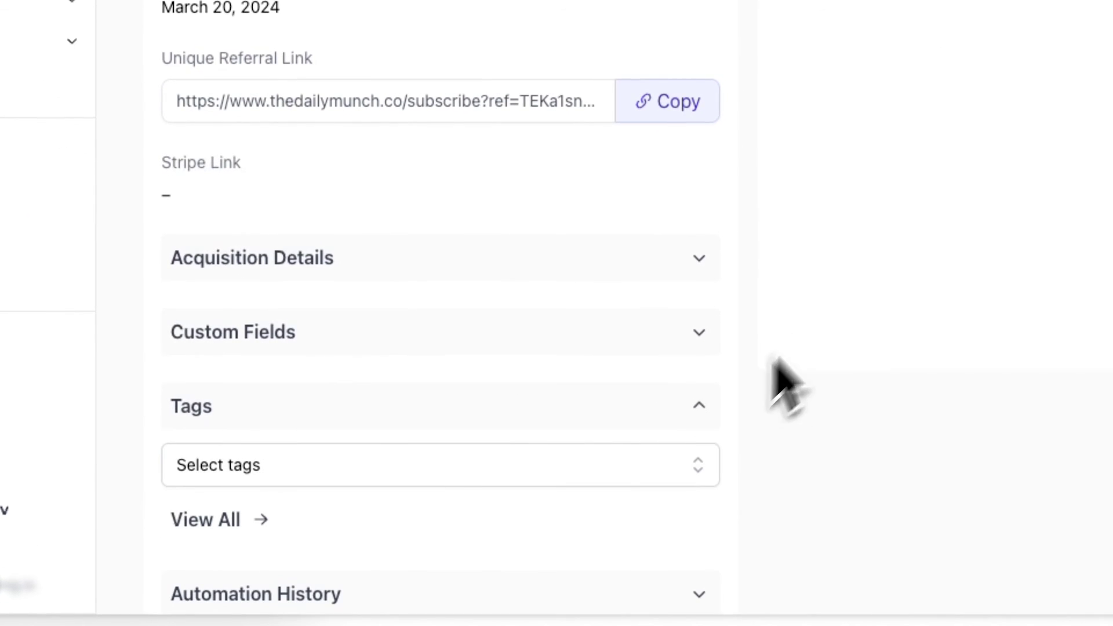
scroll(837, 295, "down", 2)
Step: Add the instagram and family & friends tags, removing the newsletter convention tag again
left_click(648, 348)
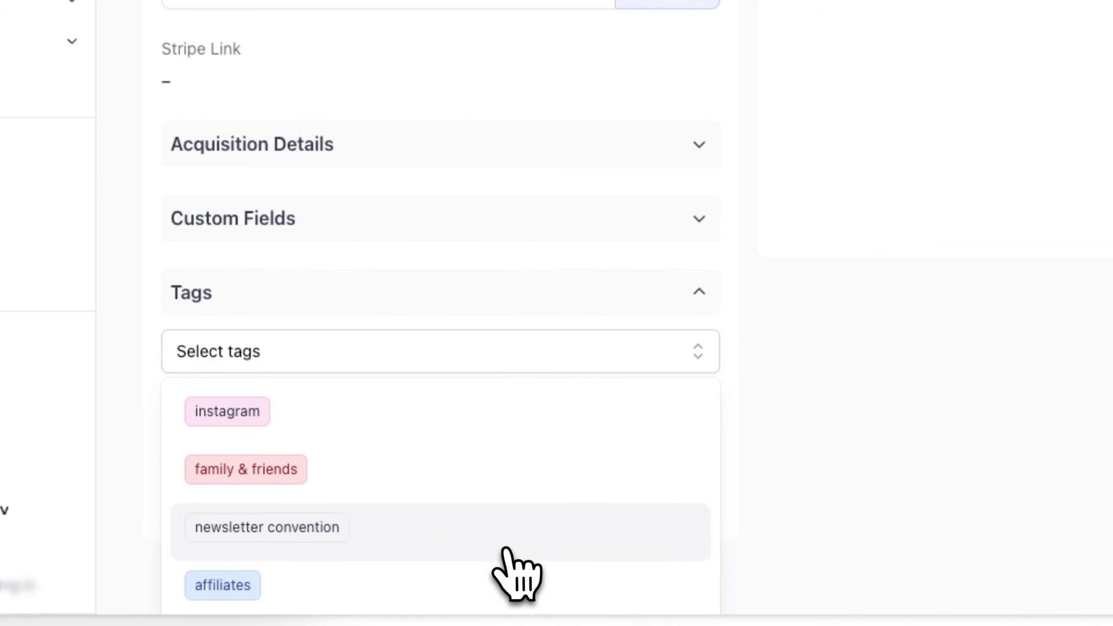
left_click(543, 405)
left_click(551, 380)
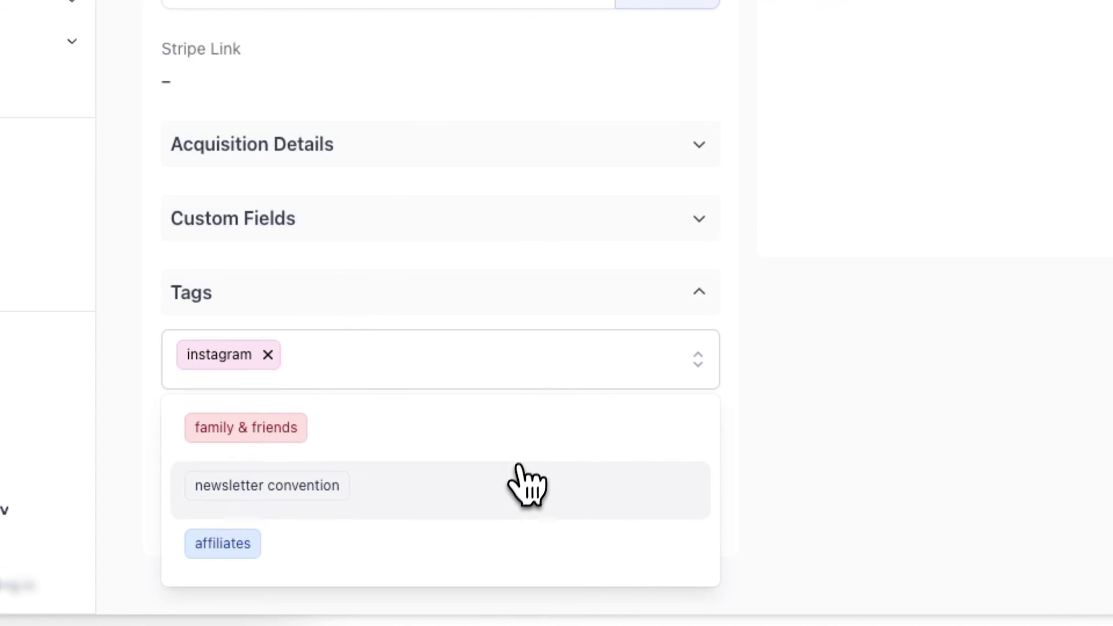
left_click(518, 481)
left_click(602, 382)
left_click(585, 428)
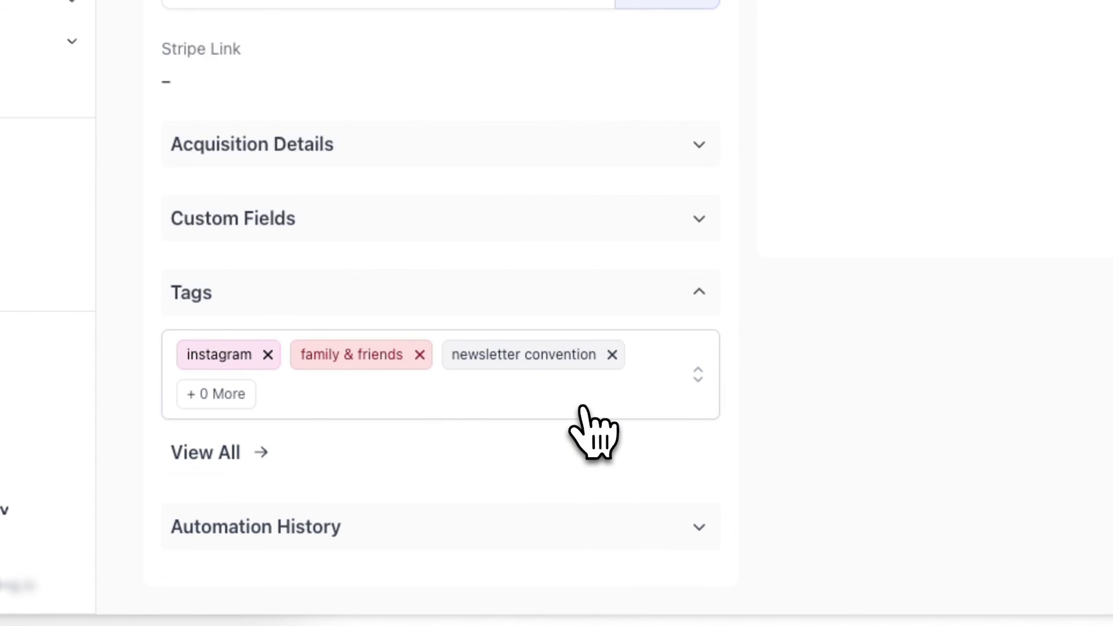
left_click(612, 355)
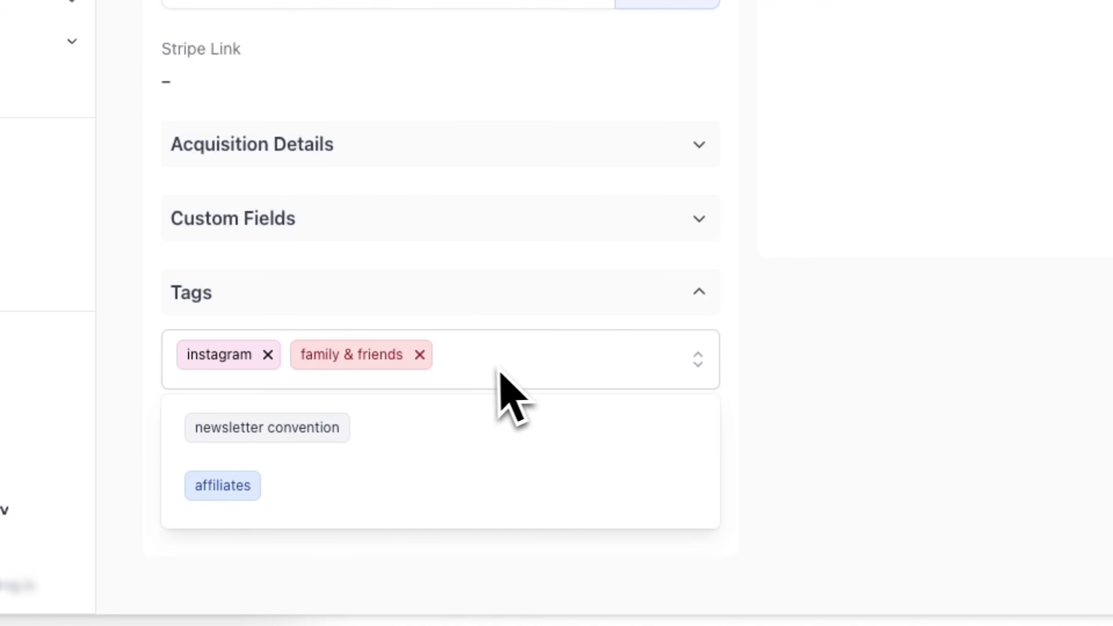